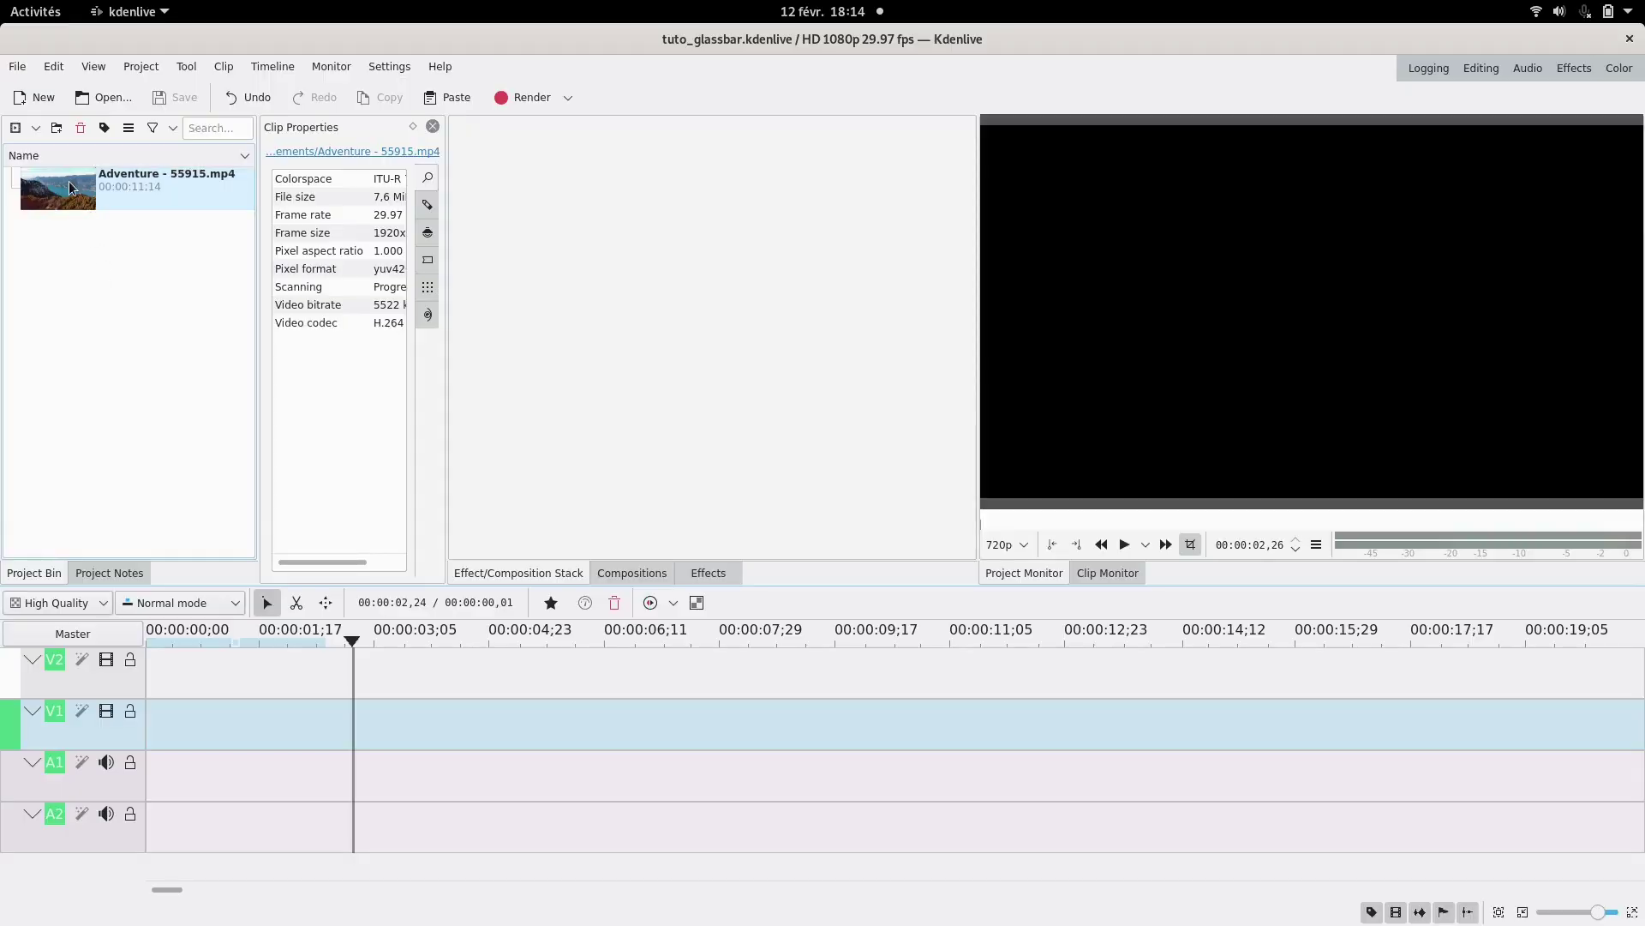
Step: Place the Adventure clip at the start of track V1 and preview it
left_click(69, 187)
left_click_drag(68, 187, 165, 714)
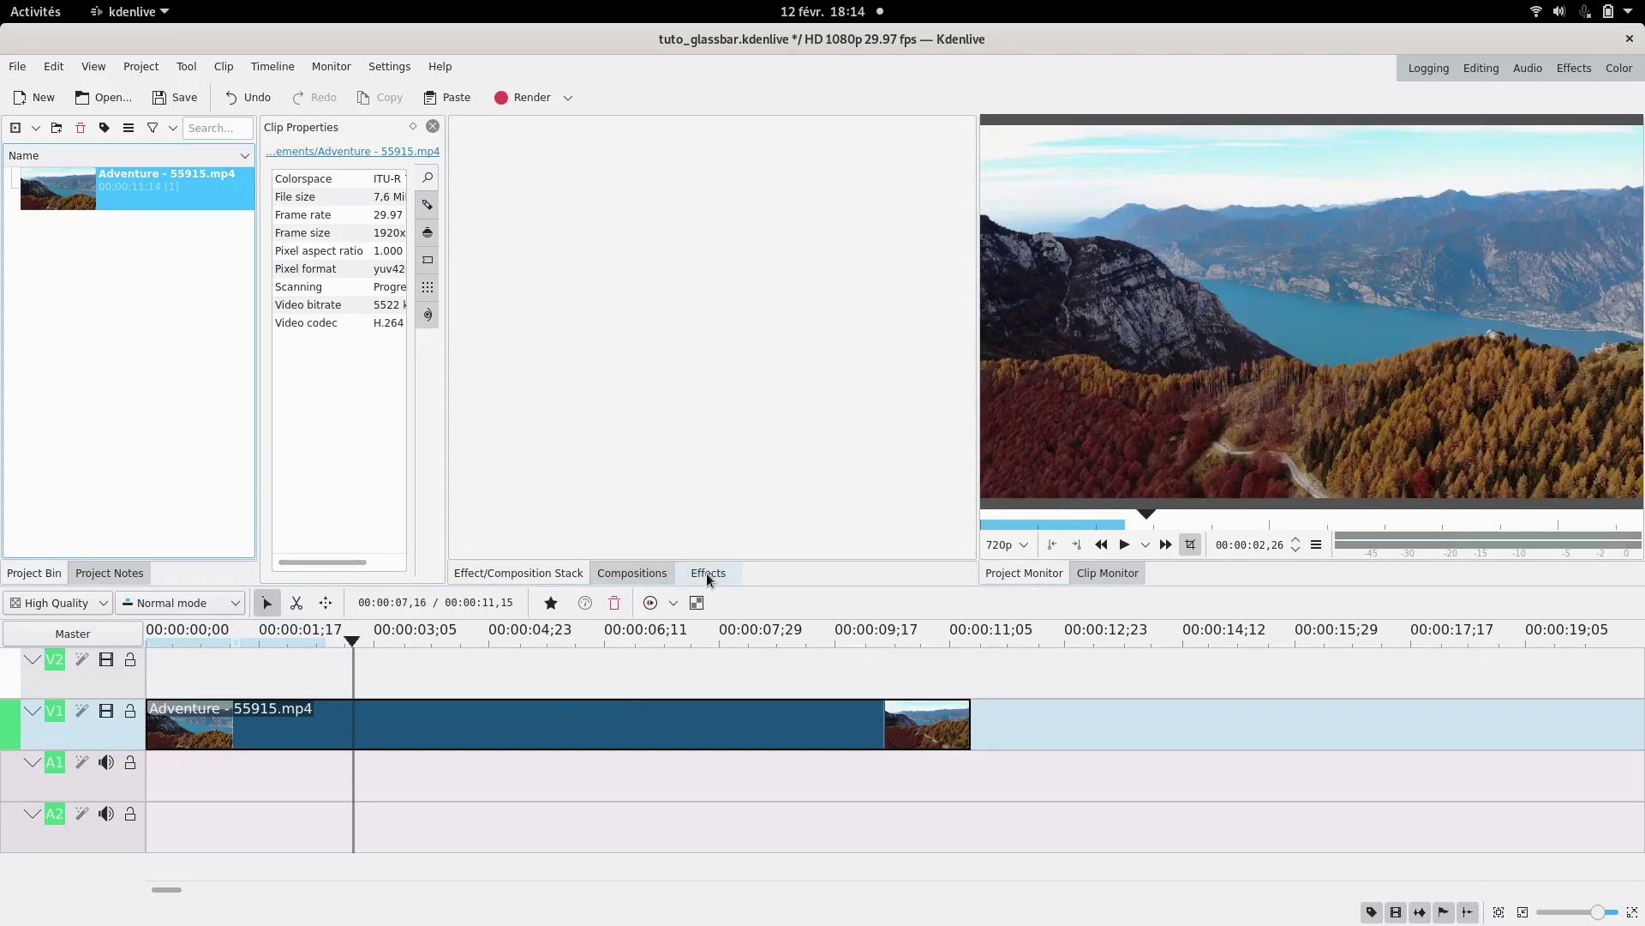
left_click(1126, 547)
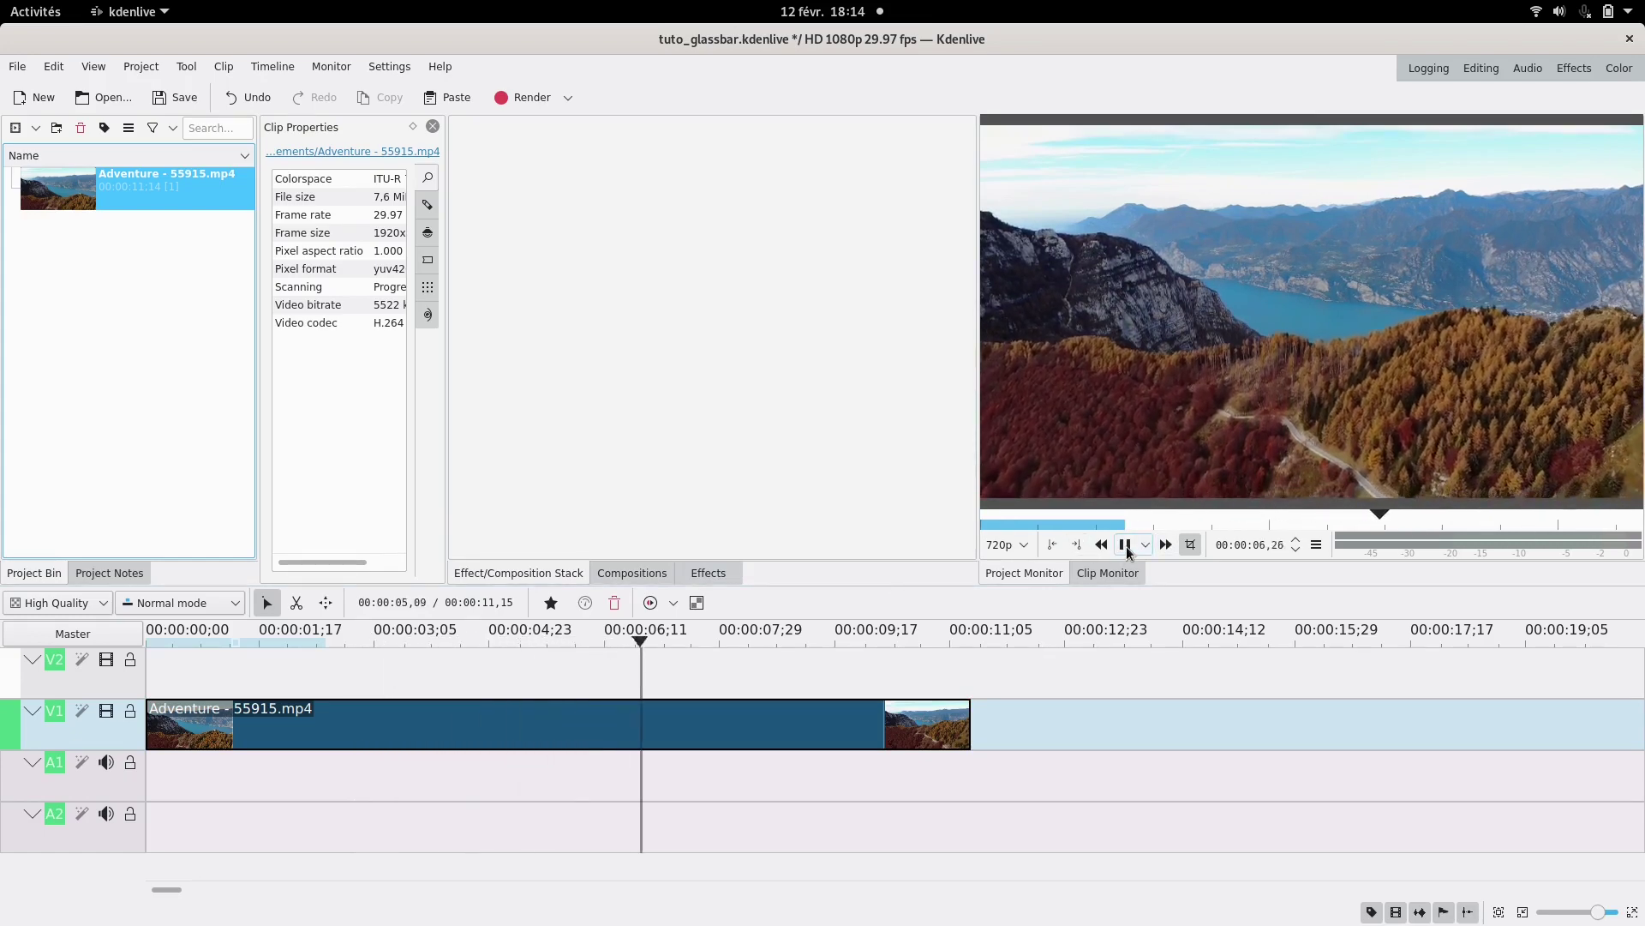
left_click(1126, 547)
Step: Change the V1 clip's speed to 150%, shortening it to 00:00:07:19
right_click(751, 726)
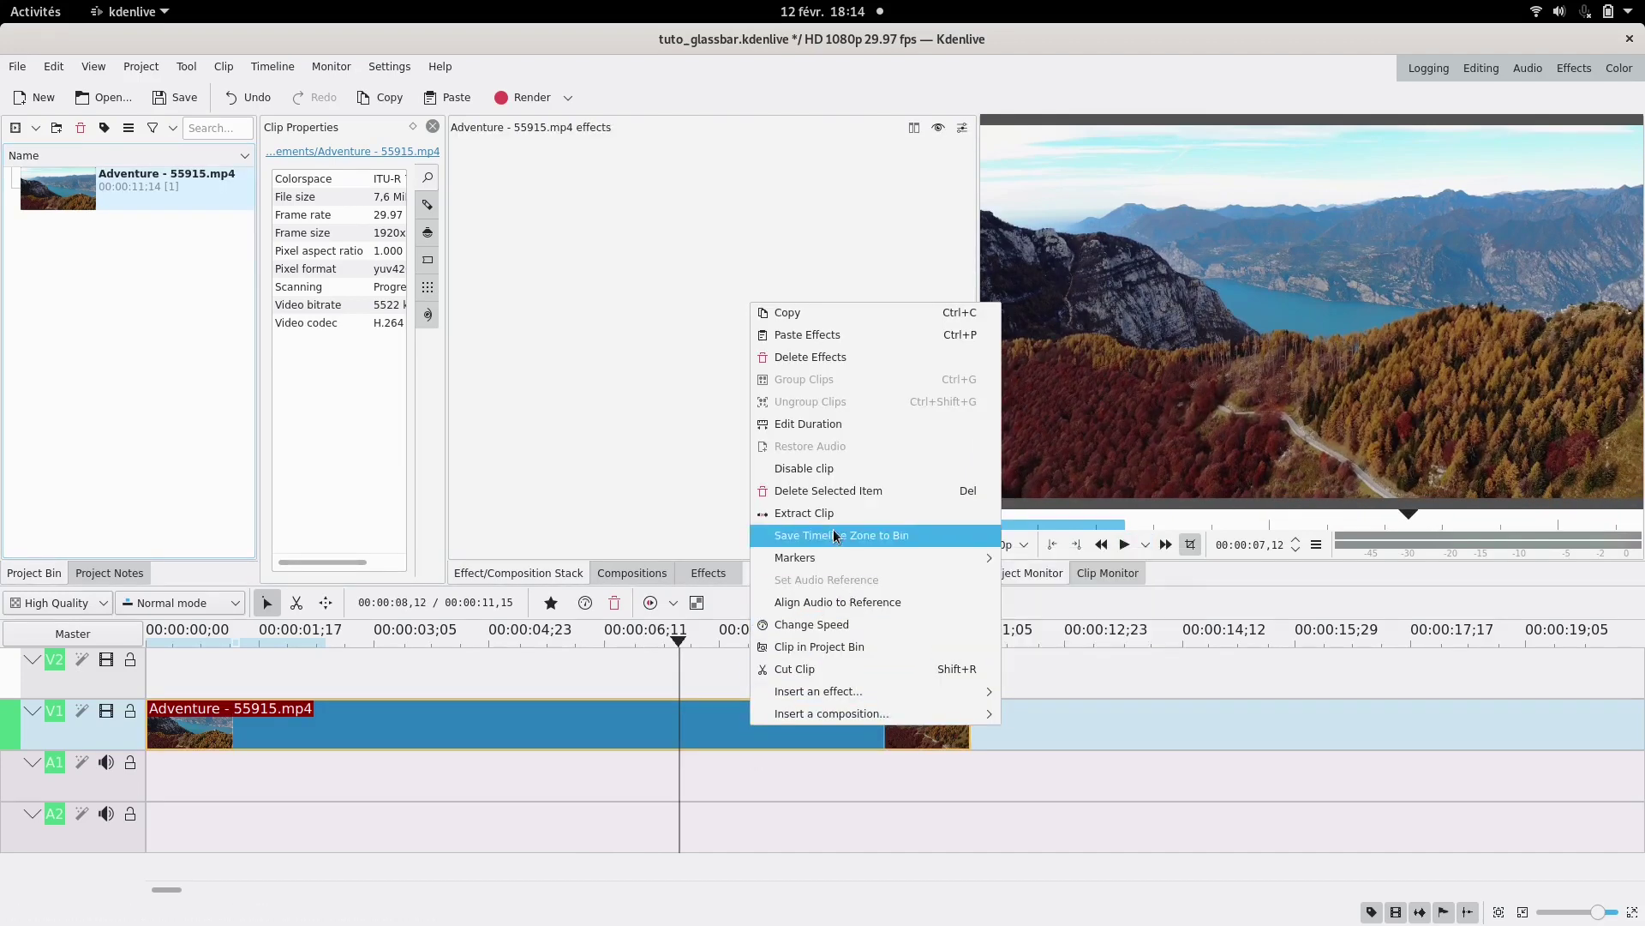
left_click(812, 624)
type("150")
key("Return")
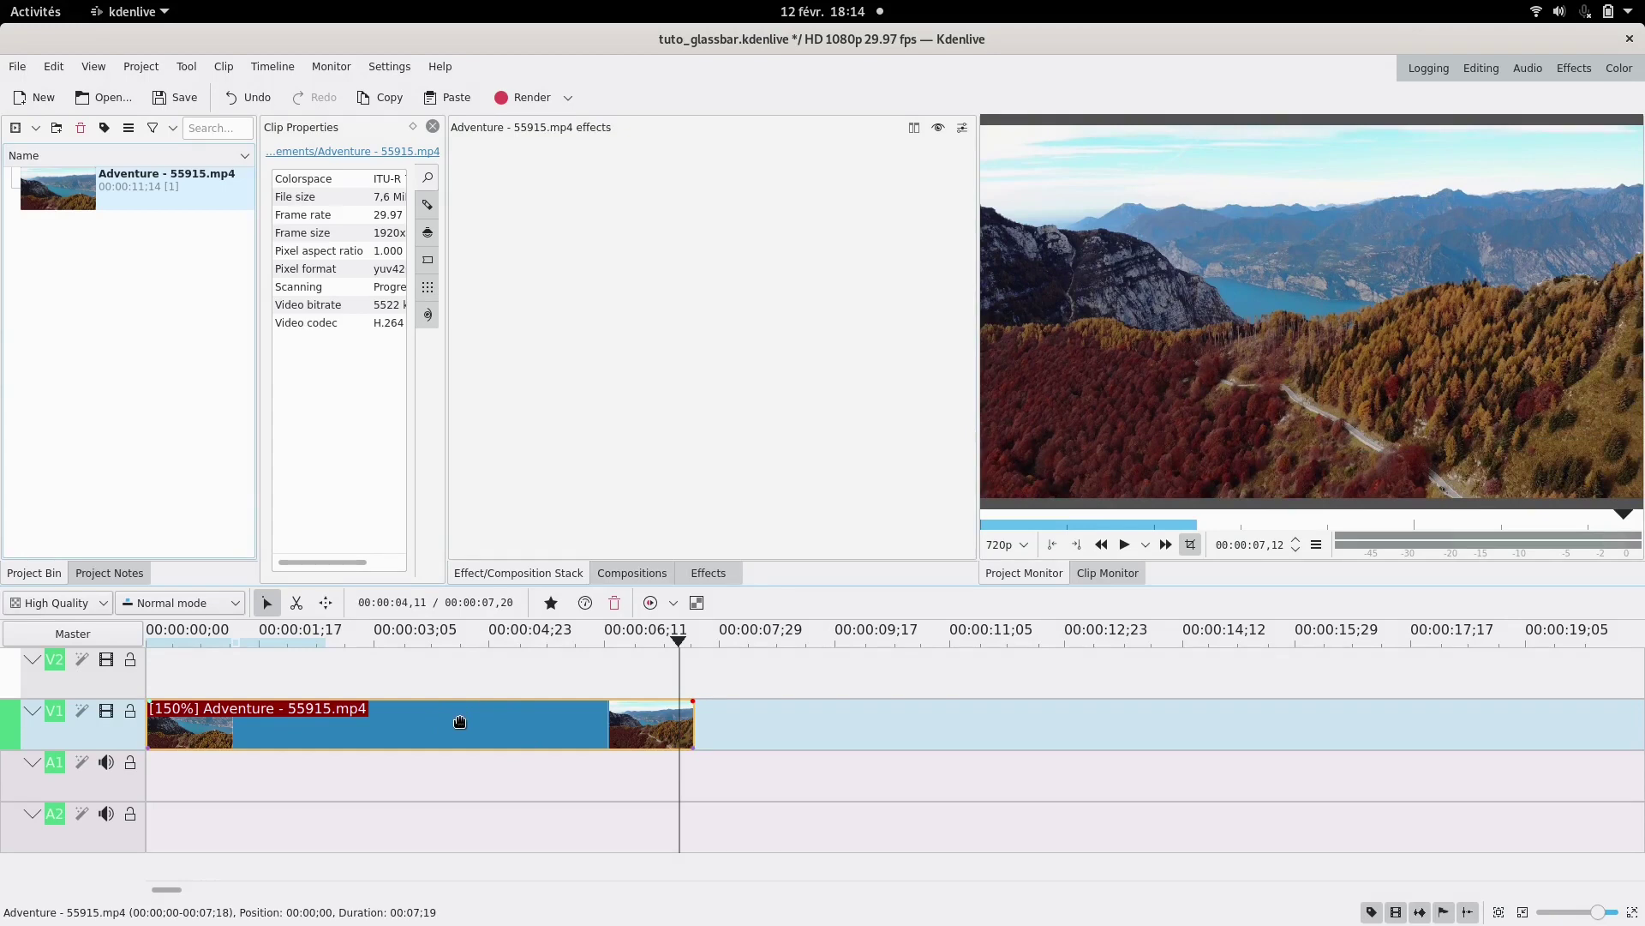
Step: Copy the clip onto track V2 and hide track V1
left_click_drag(457, 719, 284, 664)
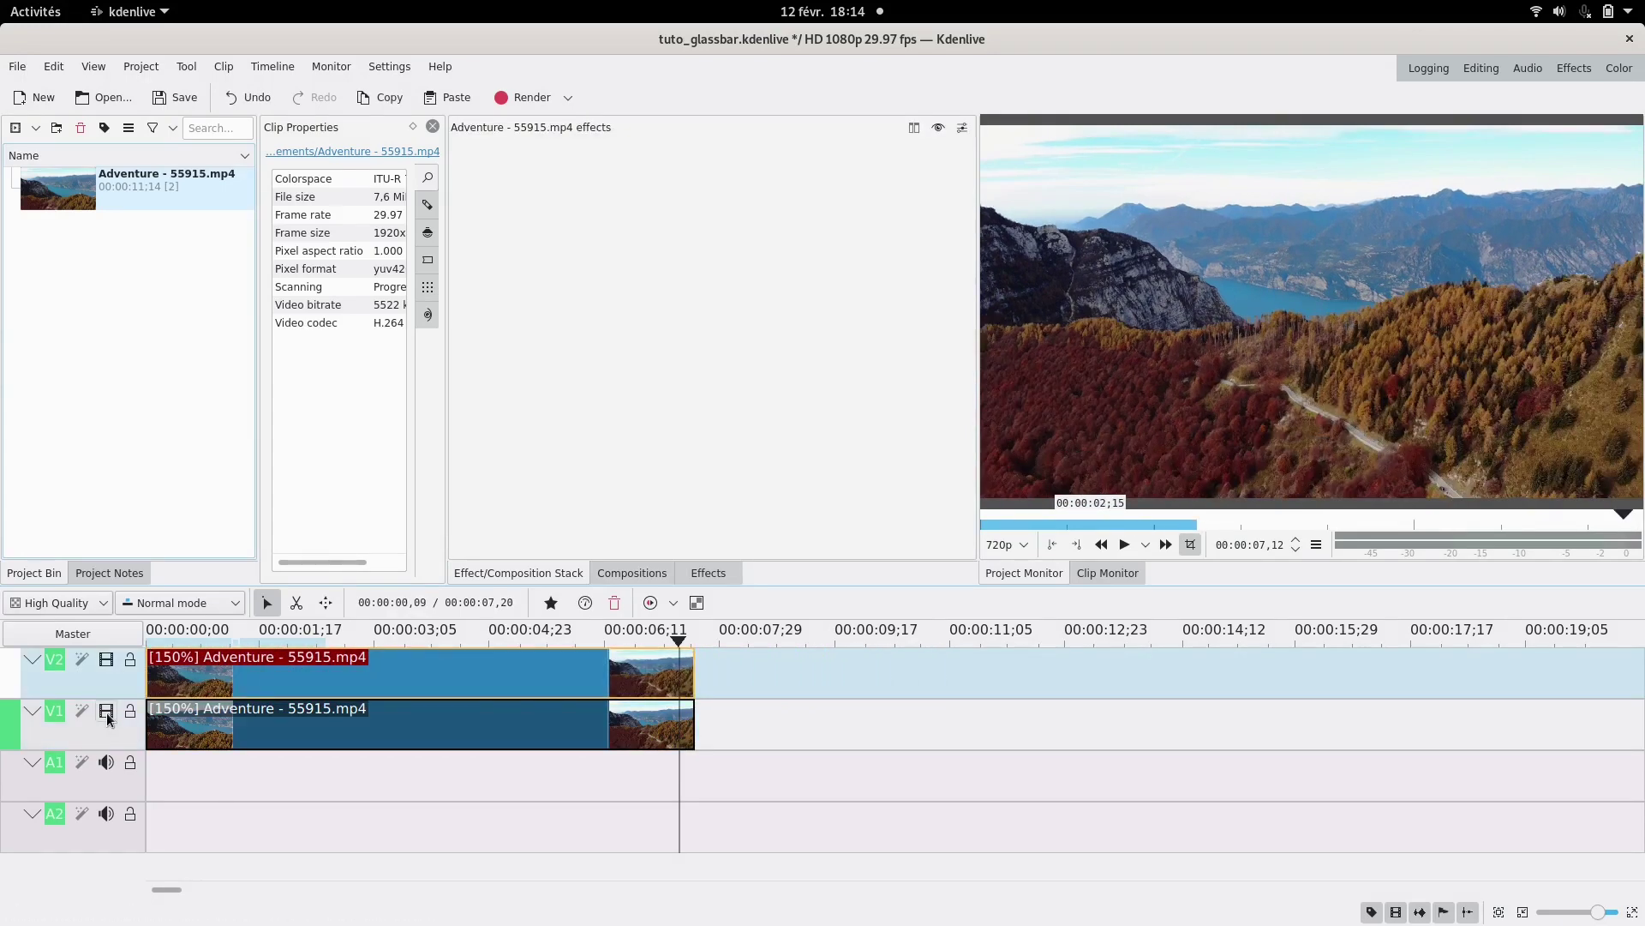
left_click(306, 776)
left_click(106, 712)
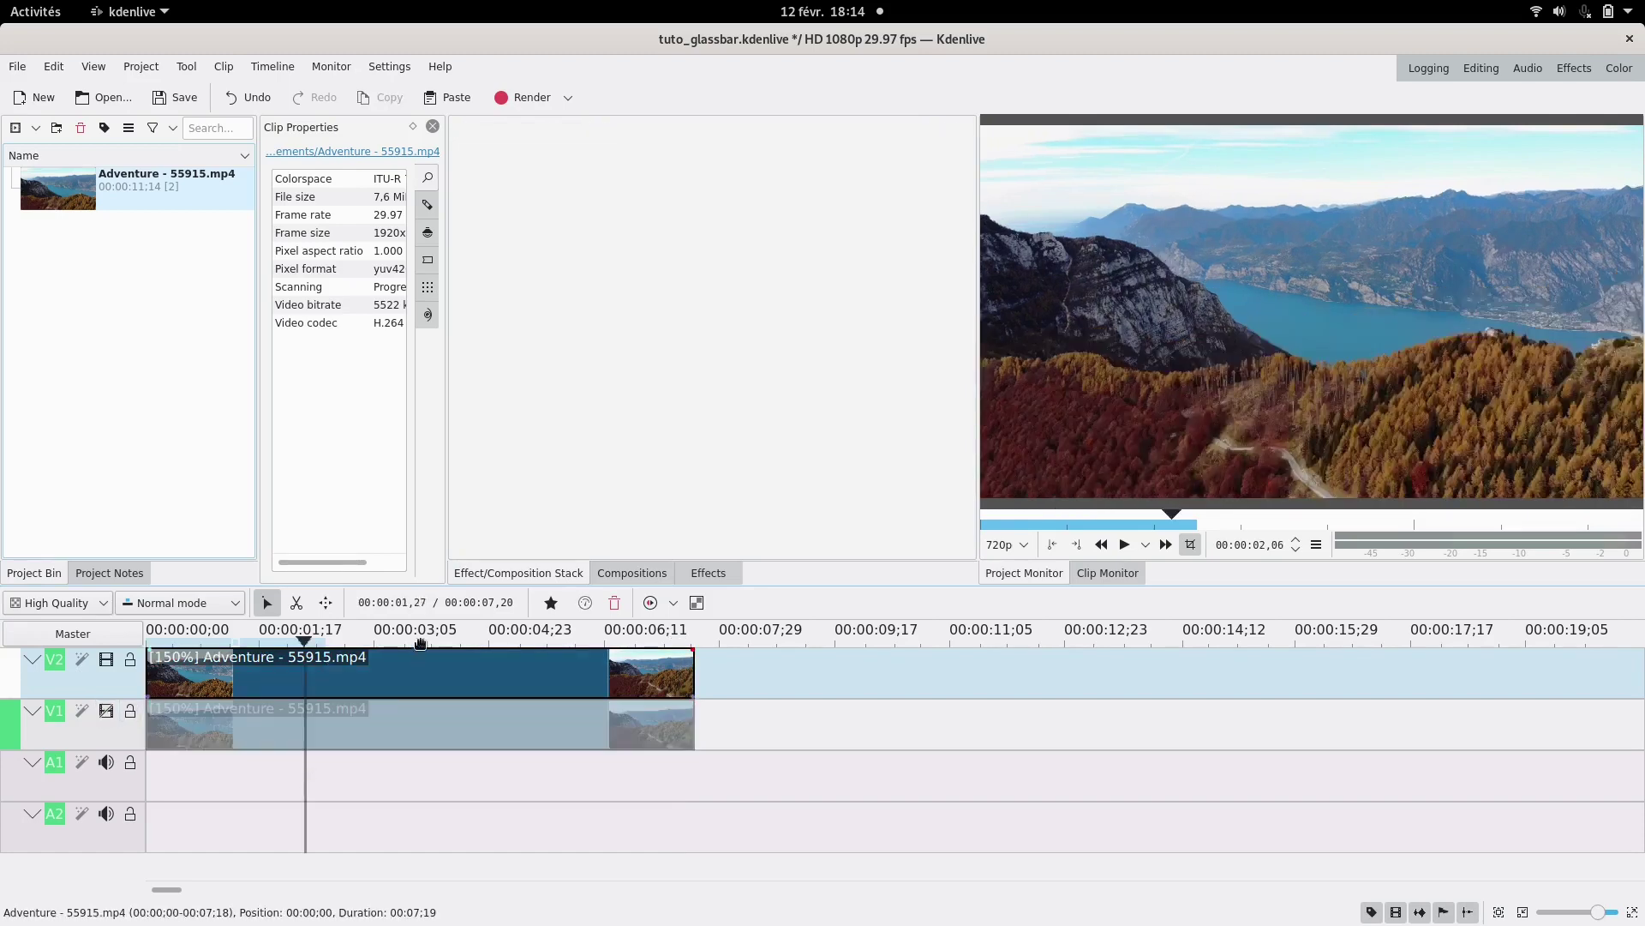
Step: Search the effects for 'alpha' and apply Alpha shapes to the V2 clip
left_click(711, 572)
double_click(630, 156)
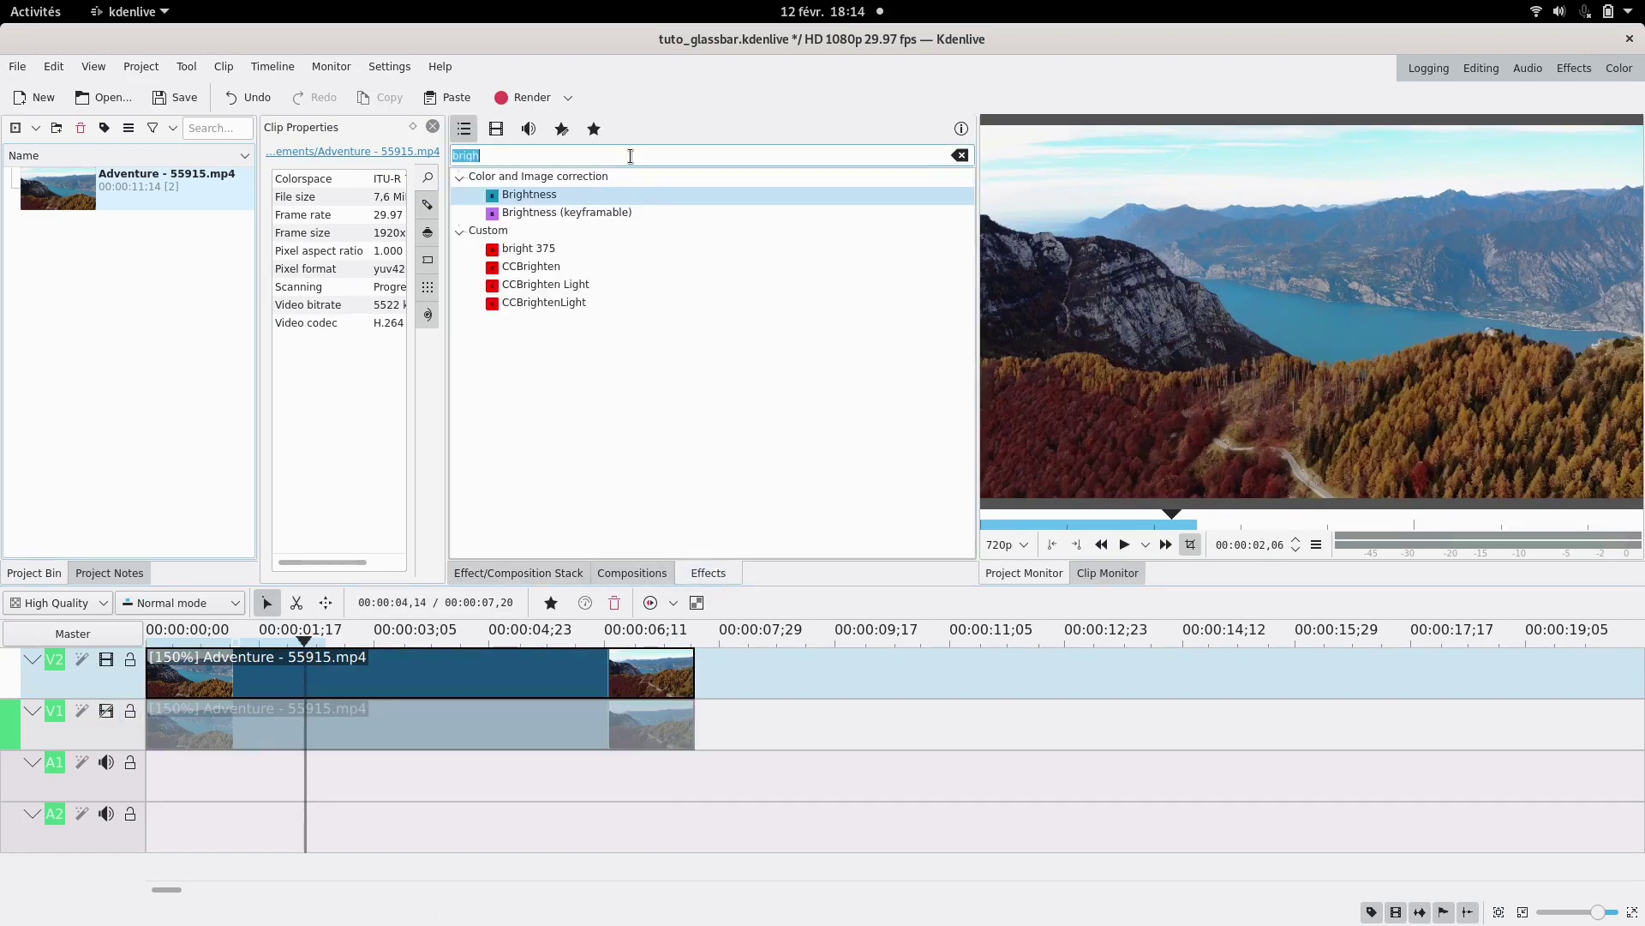
key("BackSpace")
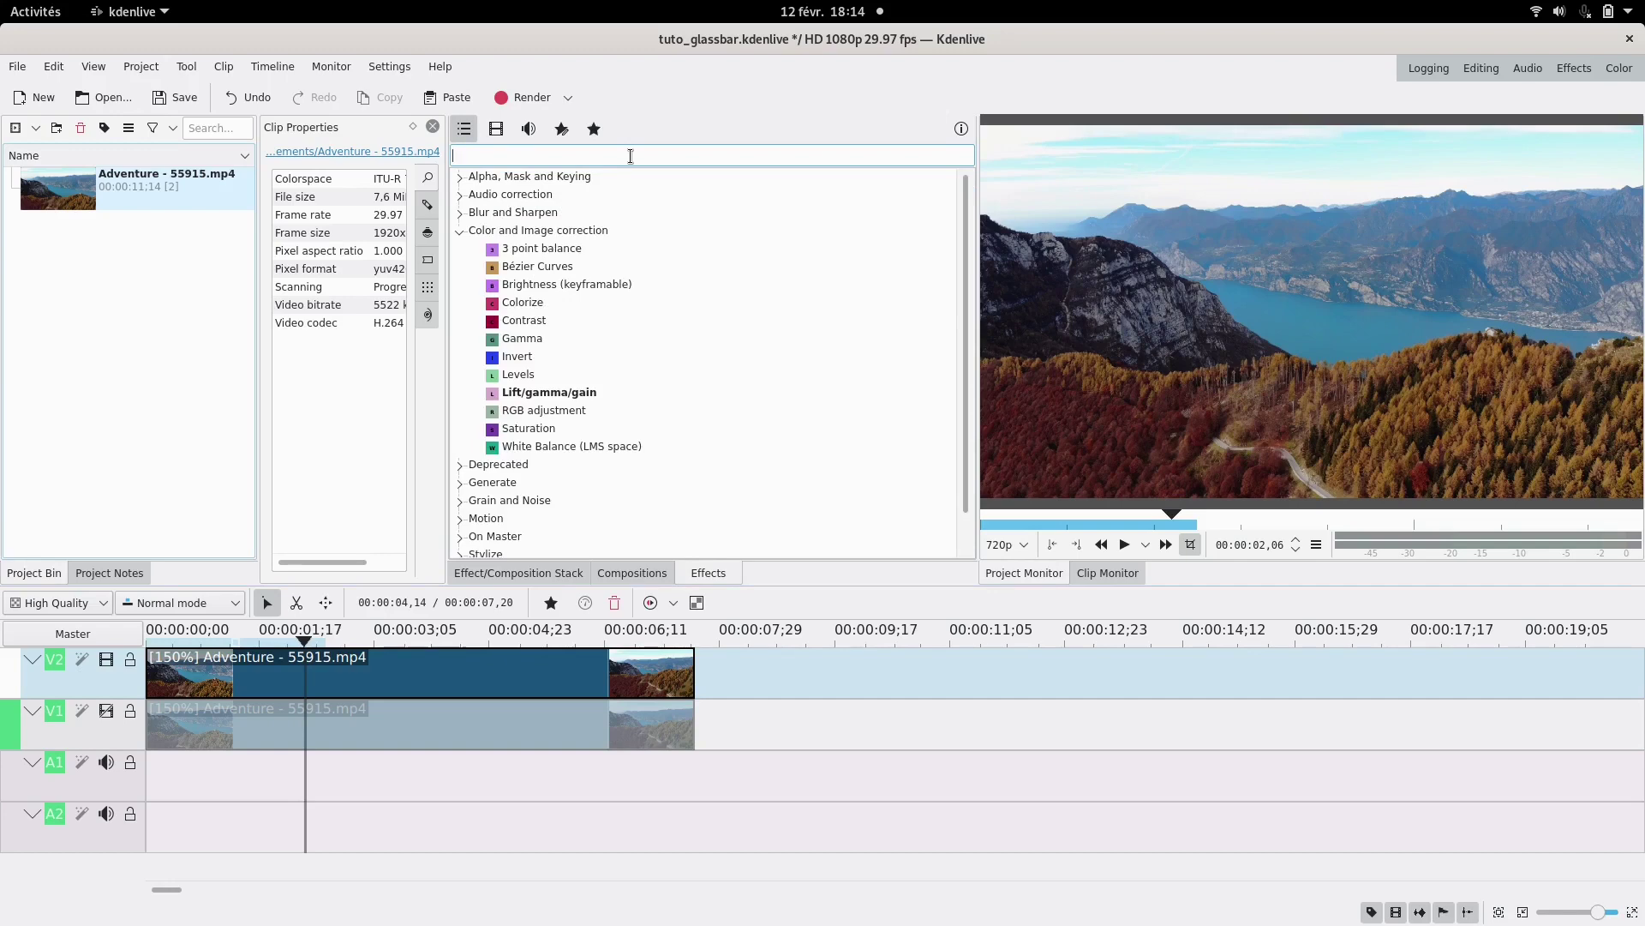
type("alpha")
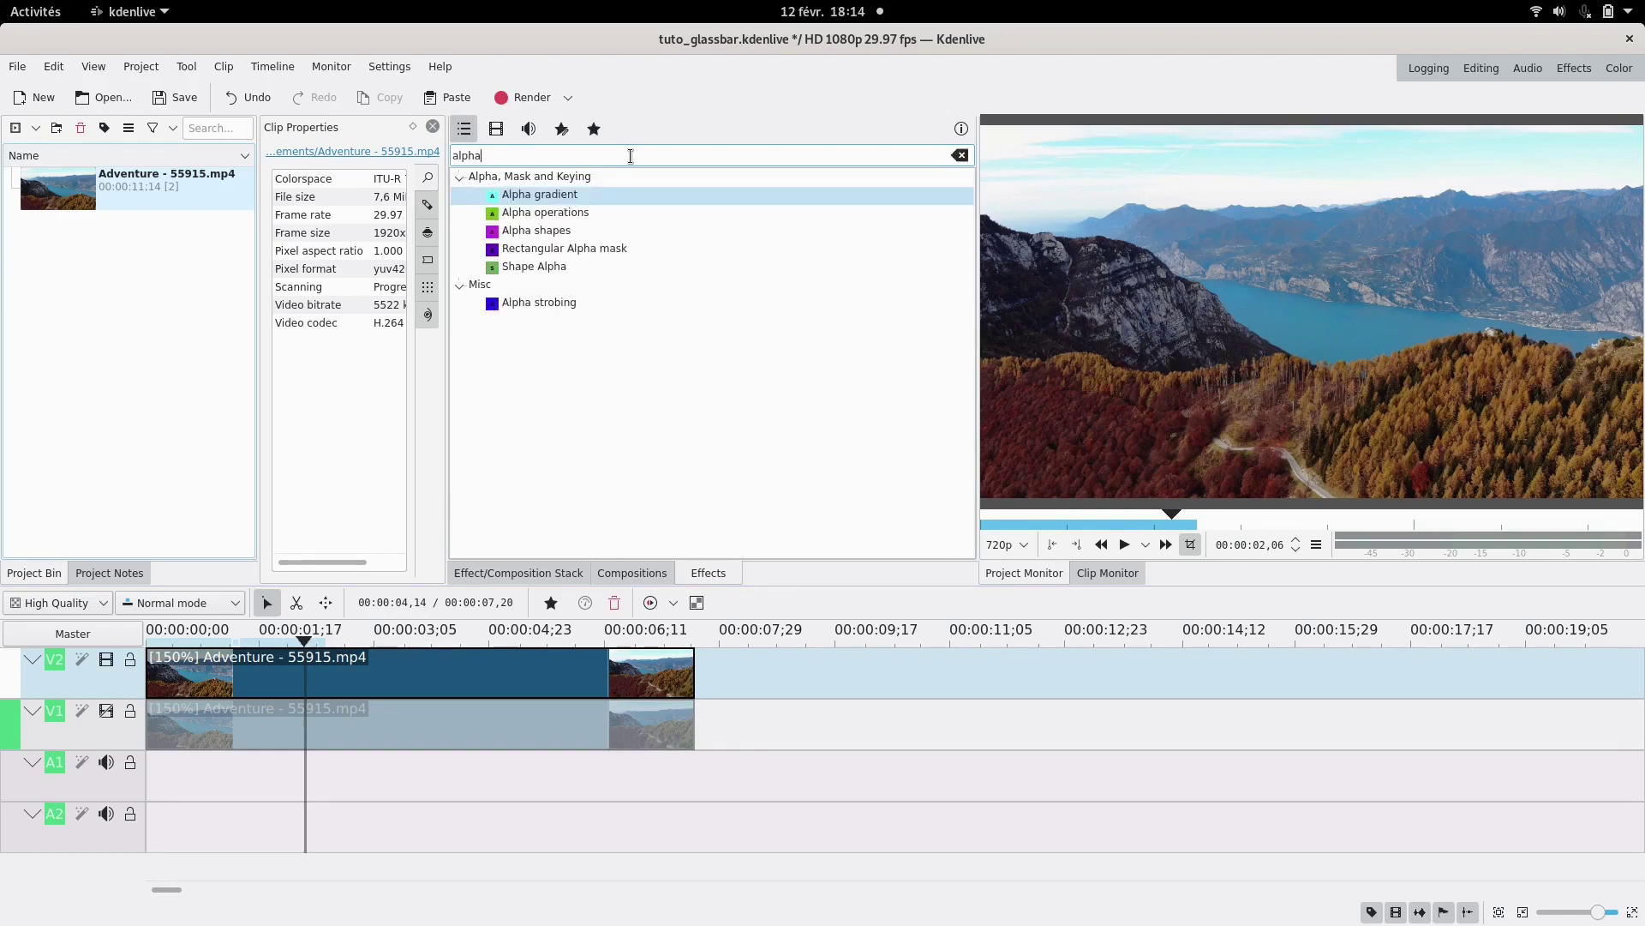
left_click(568, 232)
left_click_drag(568, 233, 478, 673)
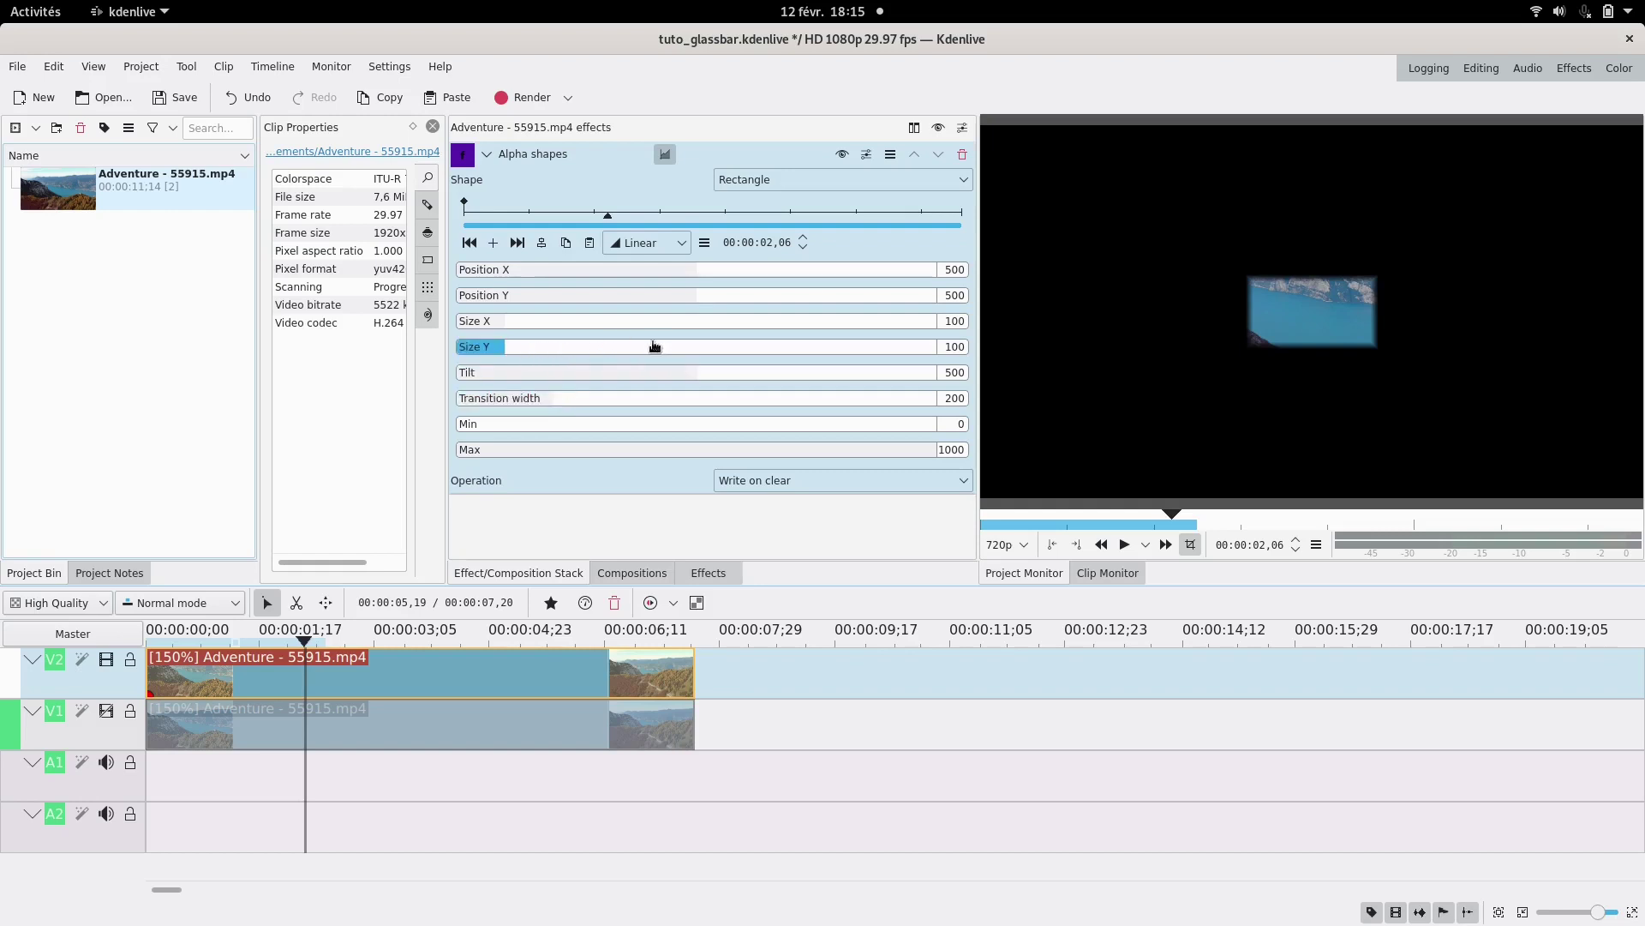
Step: Set the Alpha shapes mask to Size Y 583, Size X 146, Tilt 538, transition width 57
left_click(737, 353)
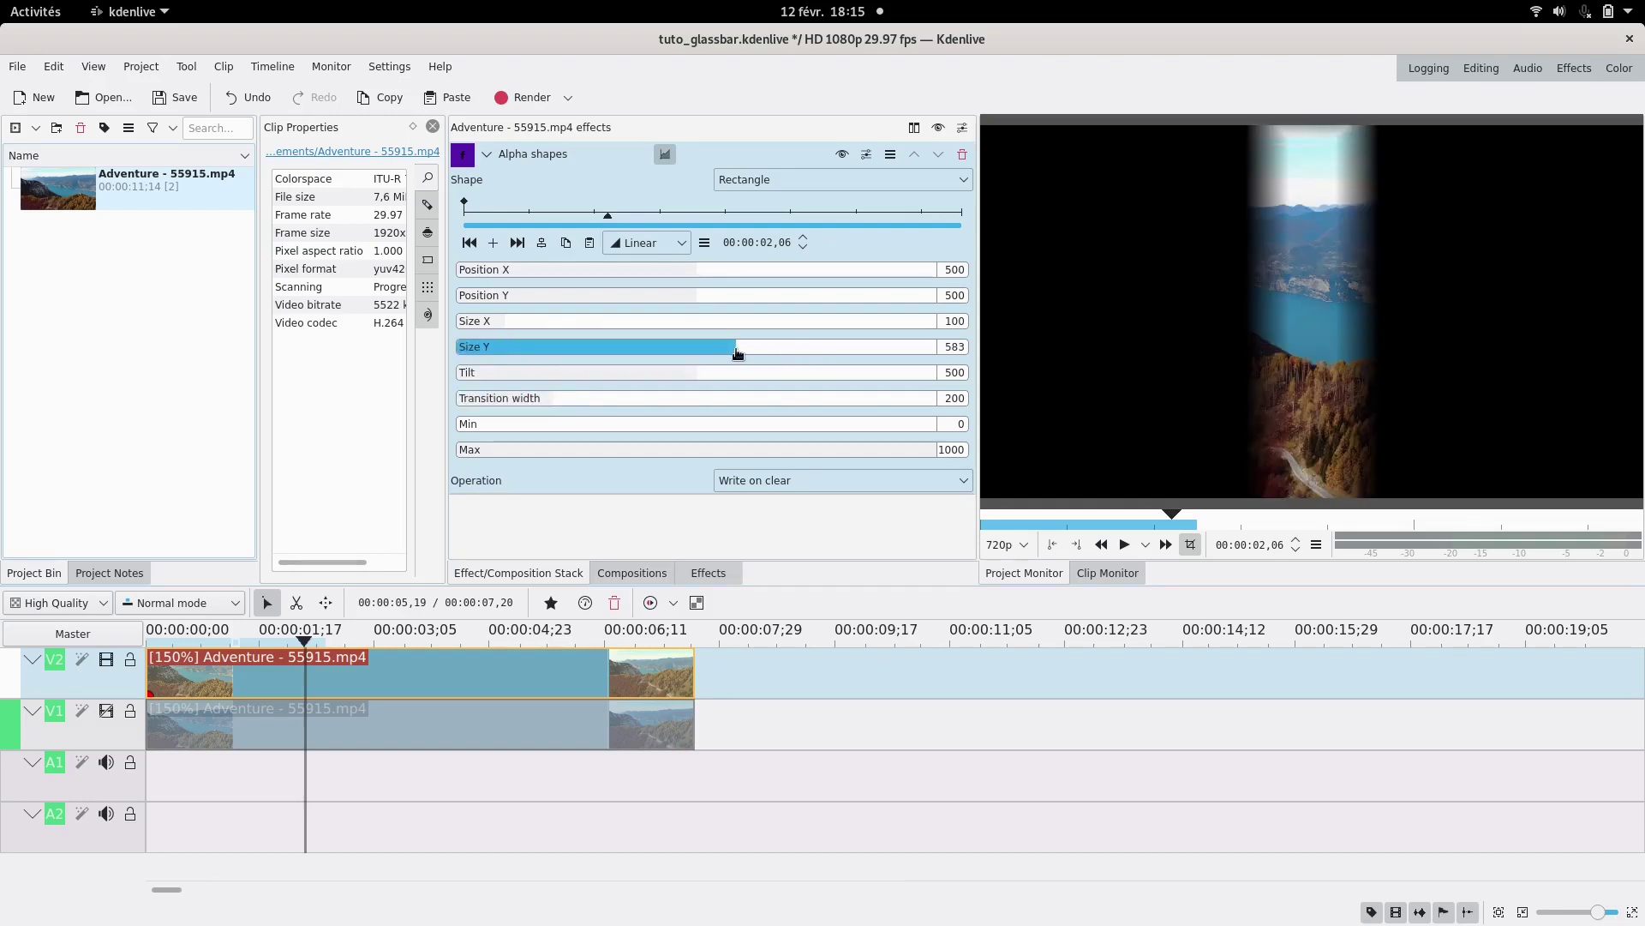
left_click(478, 400)
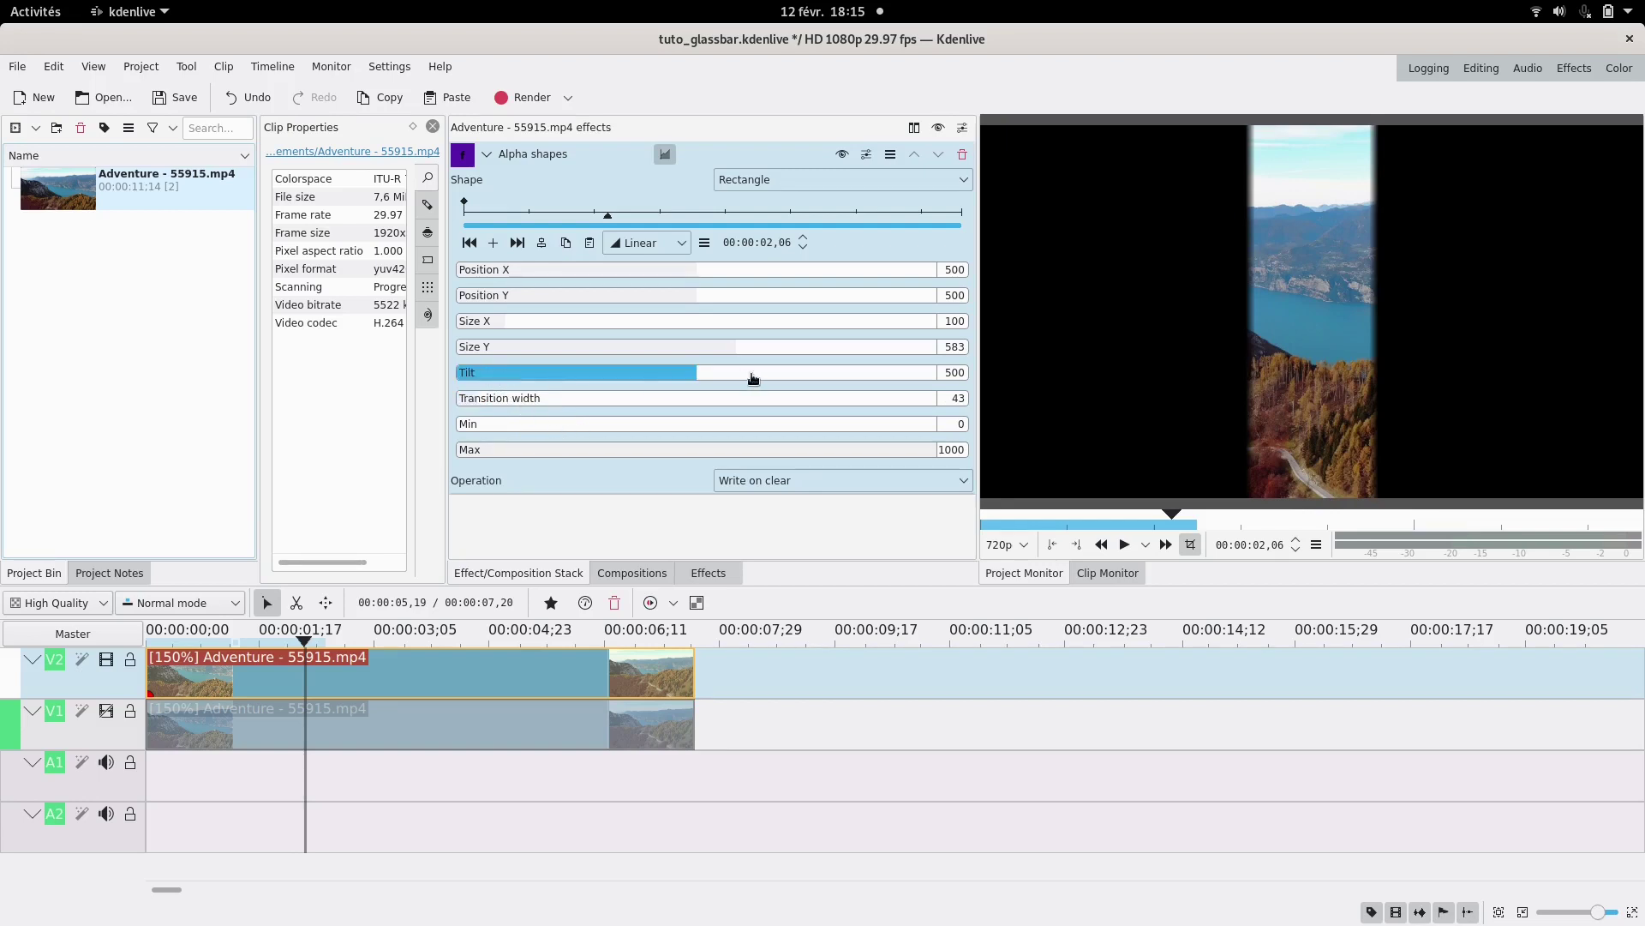
left_click(716, 378)
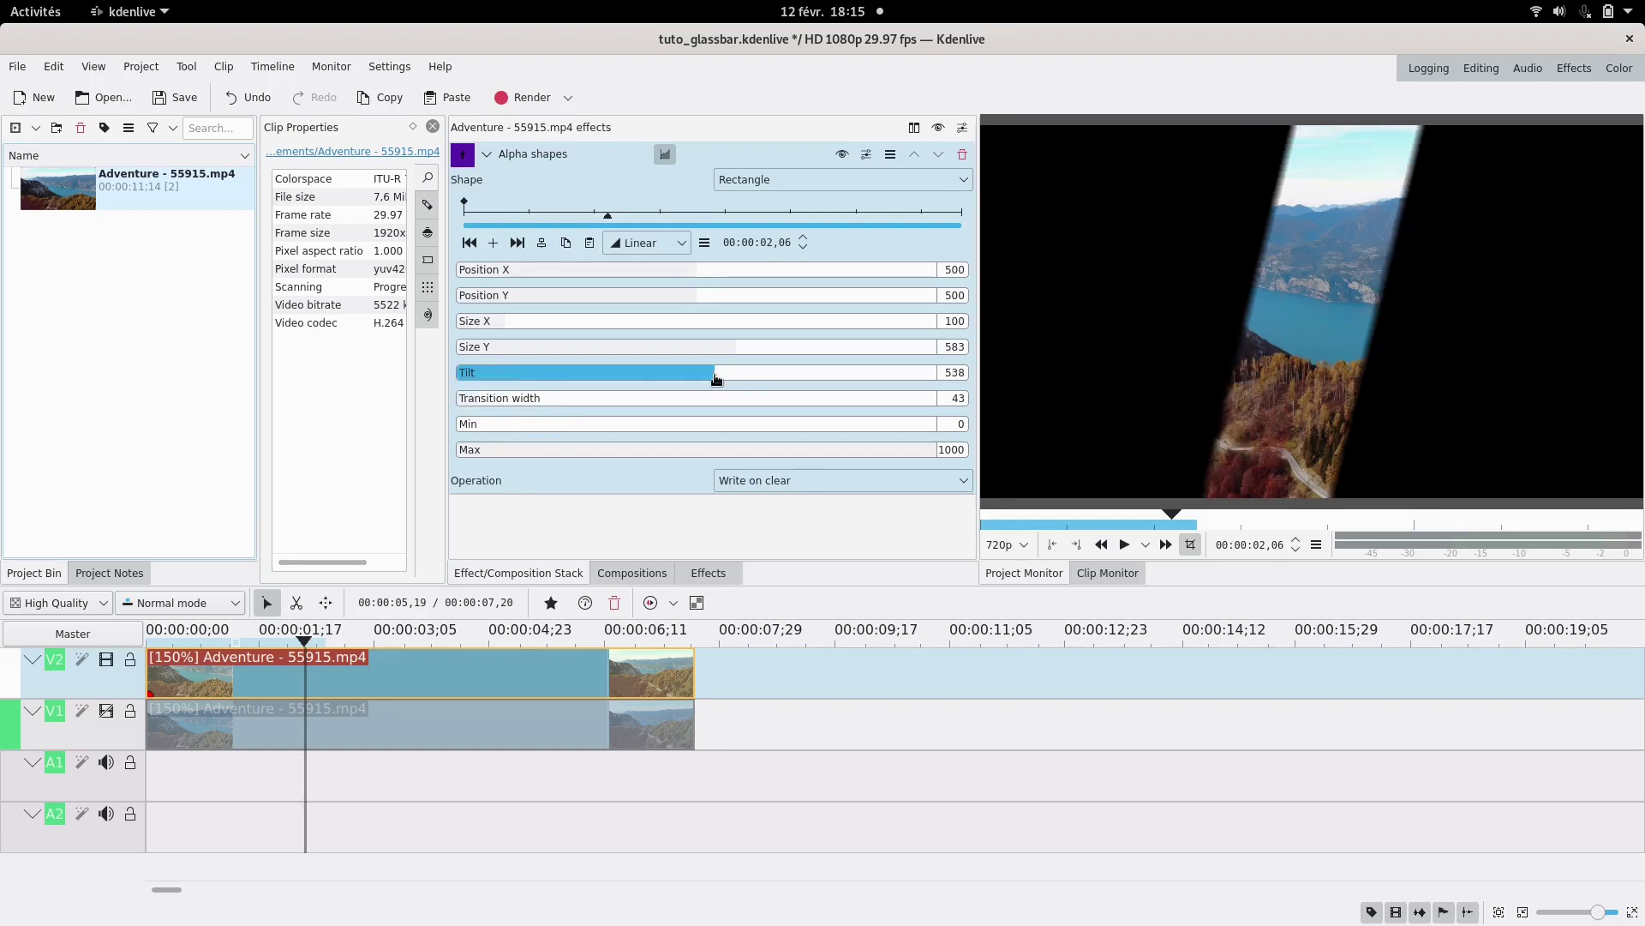
left_click(542, 323)
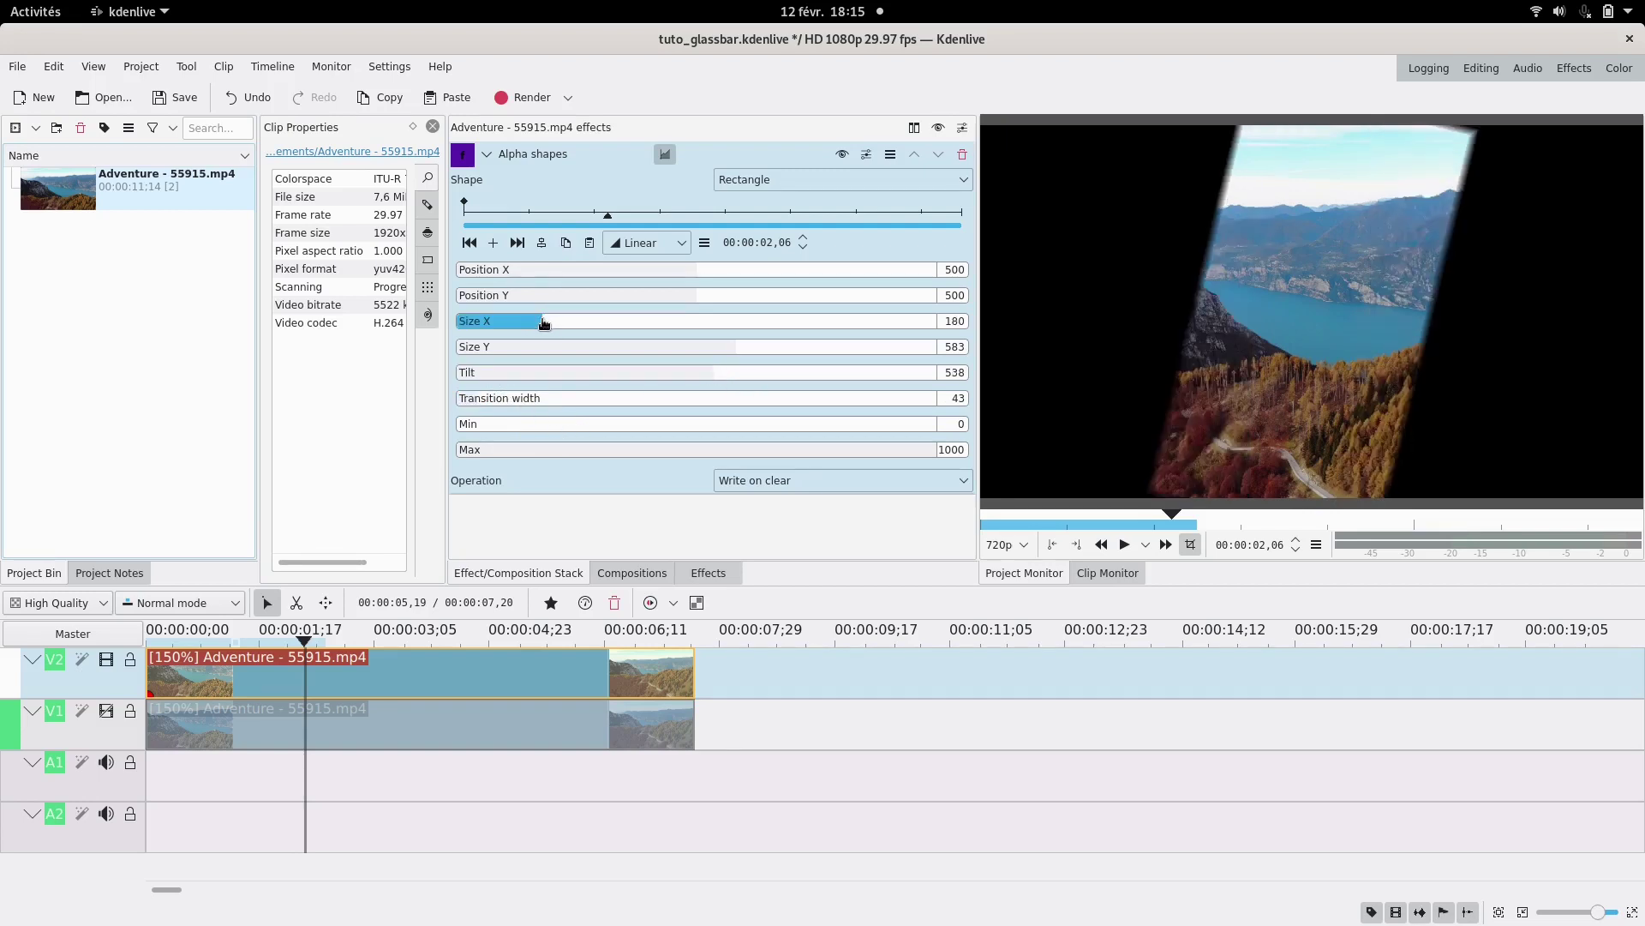
left_click_drag(543, 322, 527, 325)
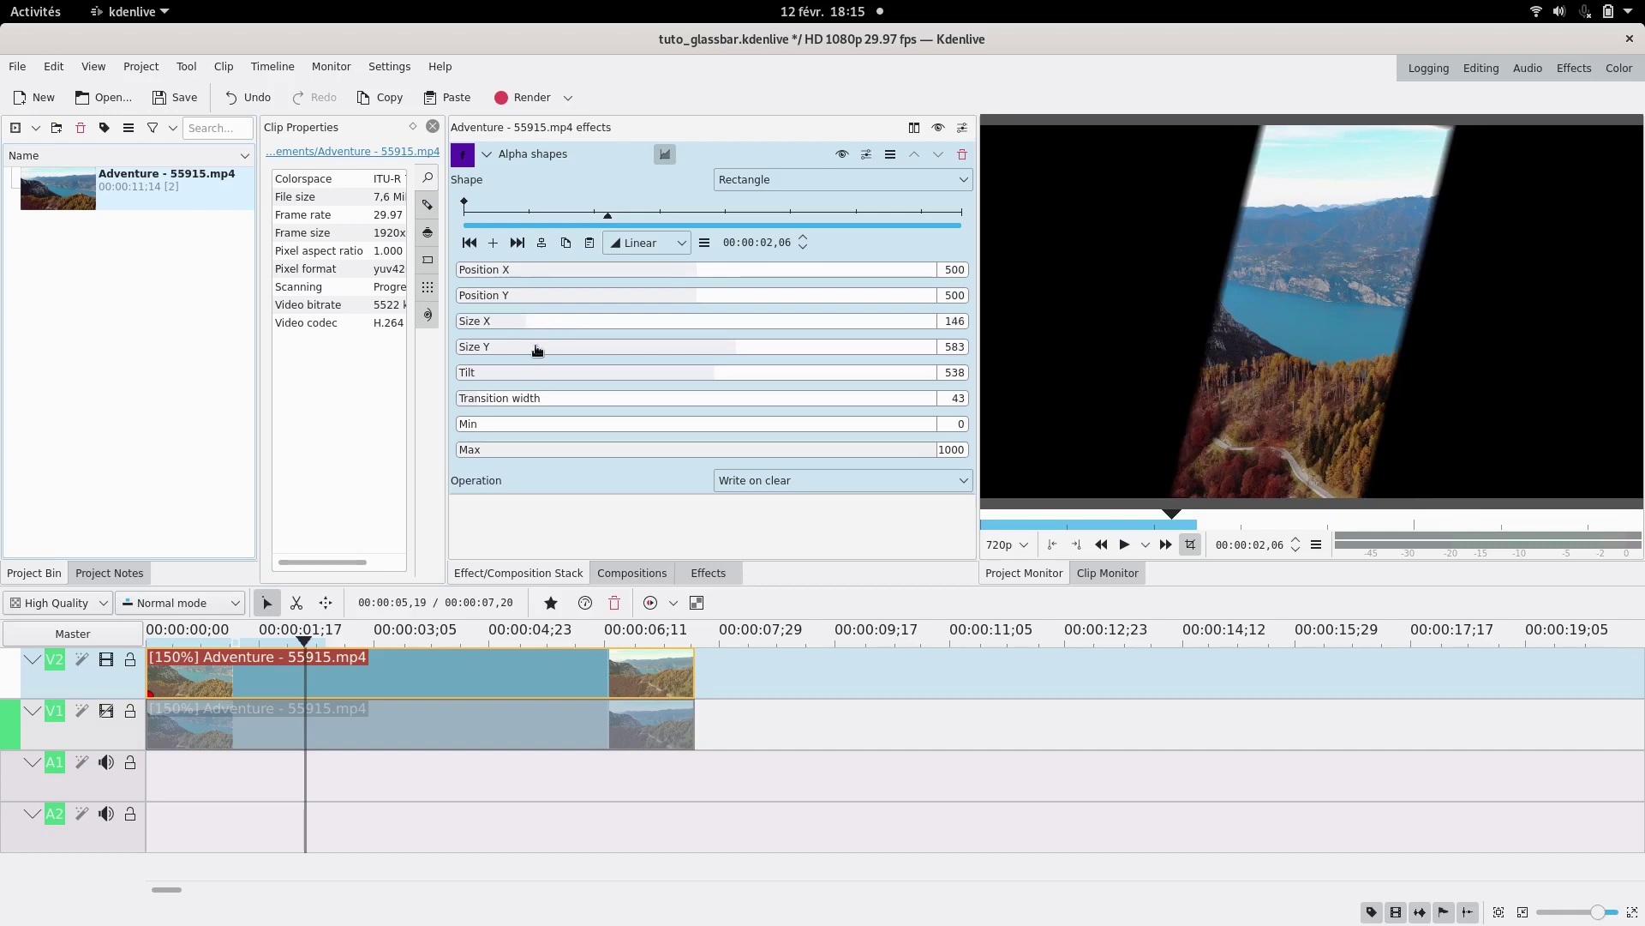
left_click(544, 405)
left_click_drag(543, 405, 479, 404)
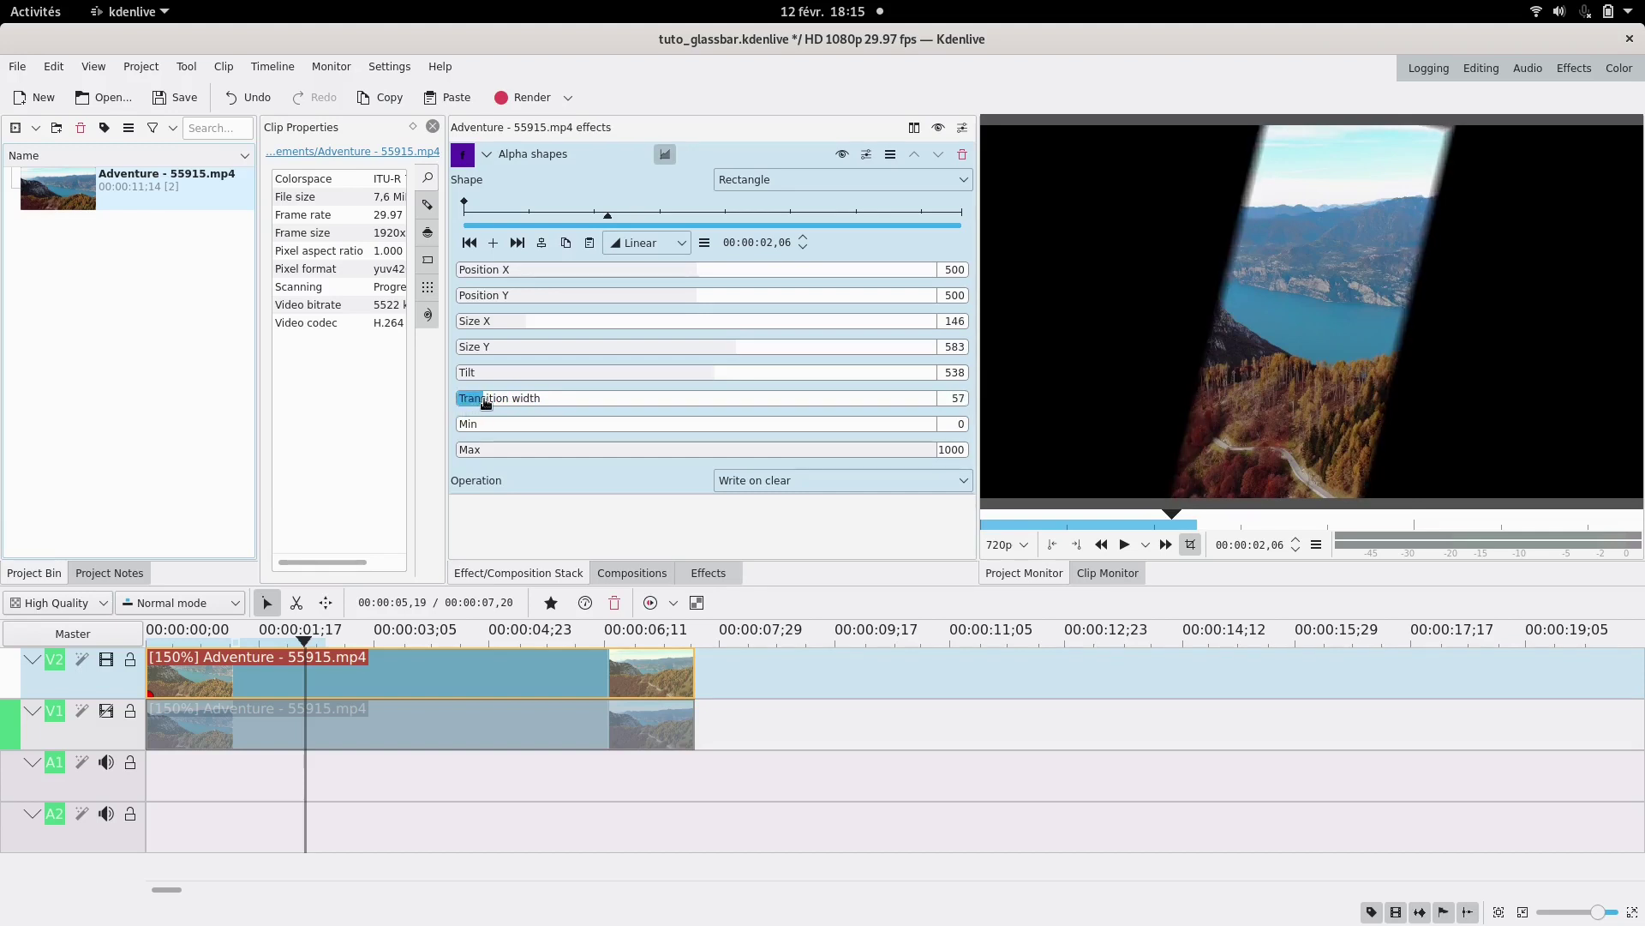
left_click(731, 573)
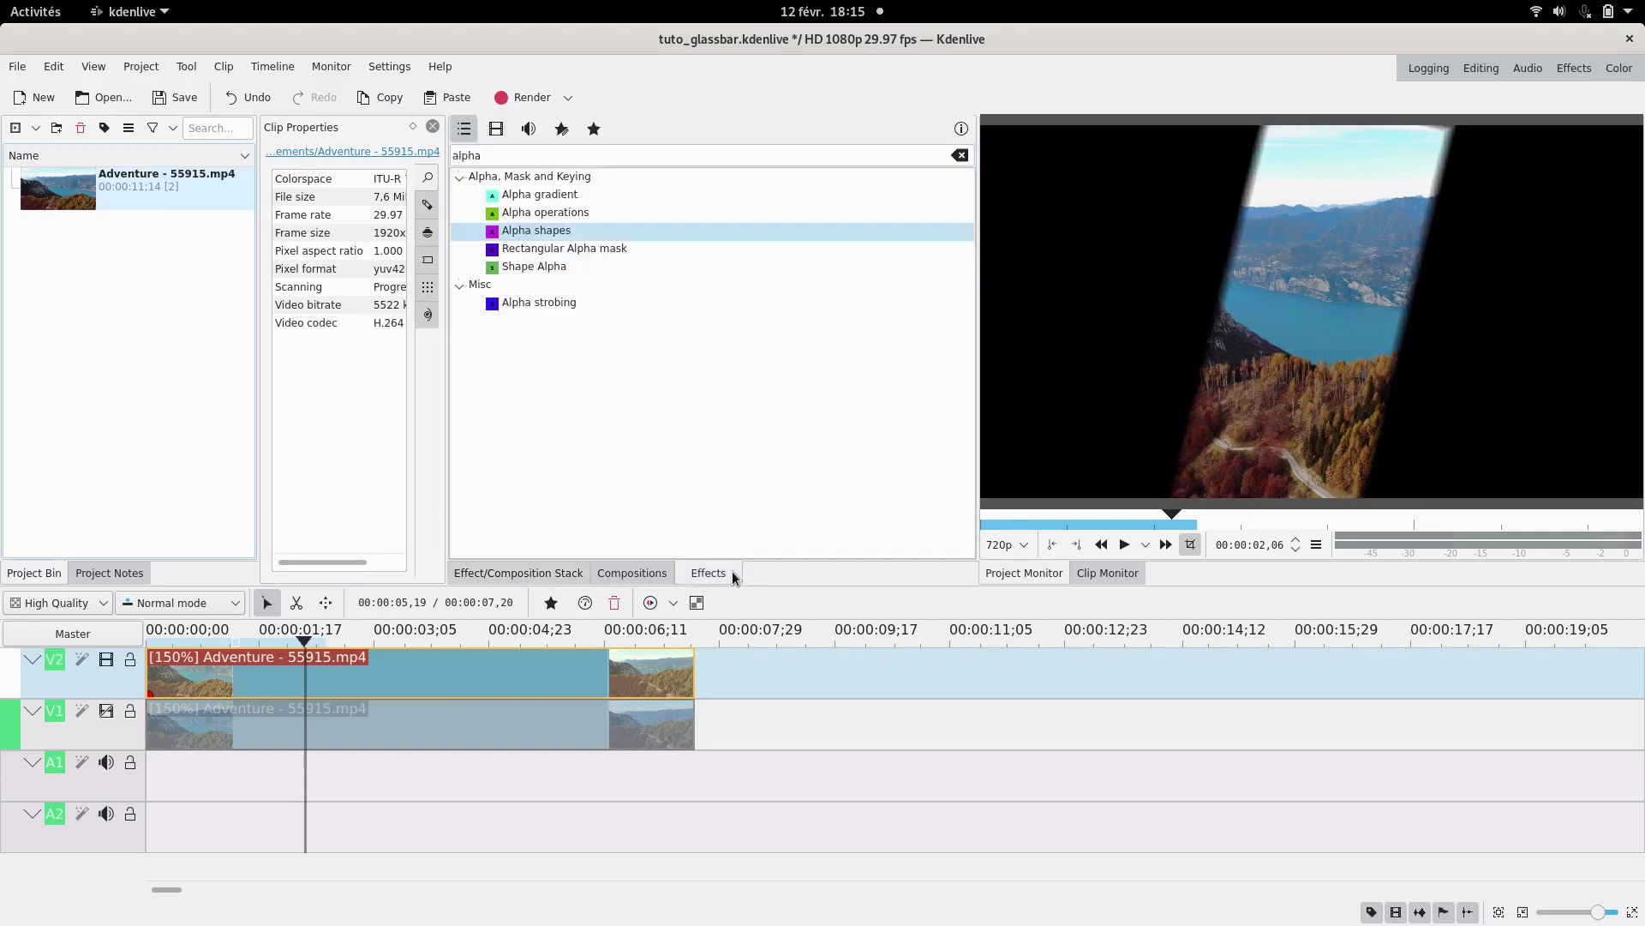
double_click(647, 154)
Step: Apply a Brightness effect to the V2 clip, lowering it from 500 to 444
type("brigh")
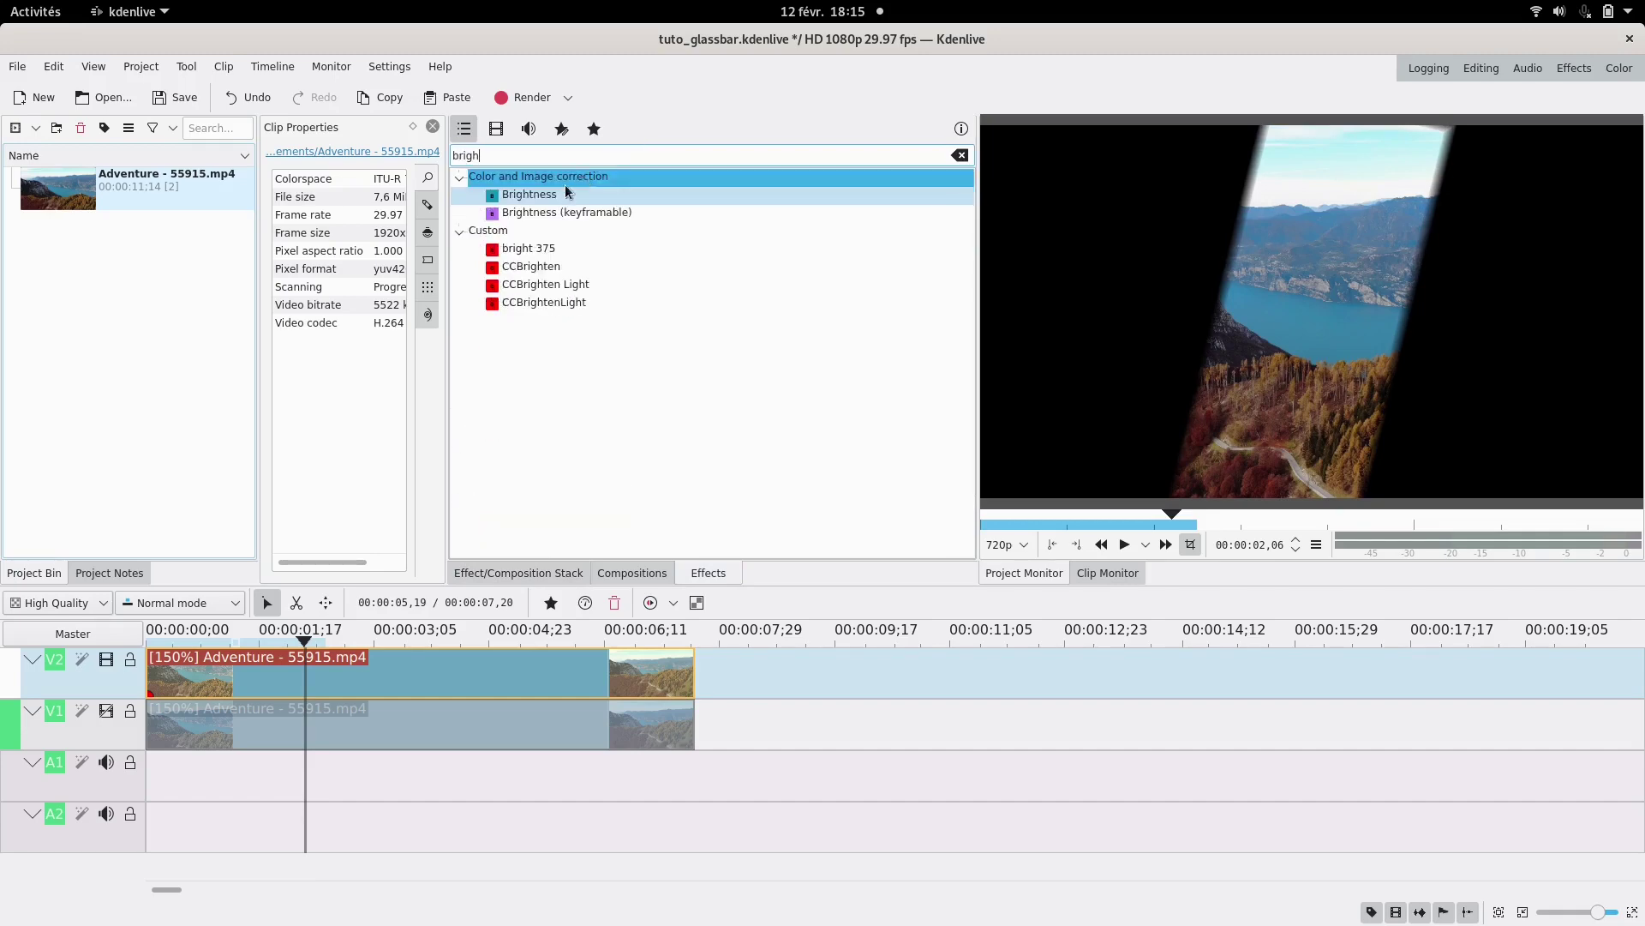
left_click_drag(552, 194, 491, 678)
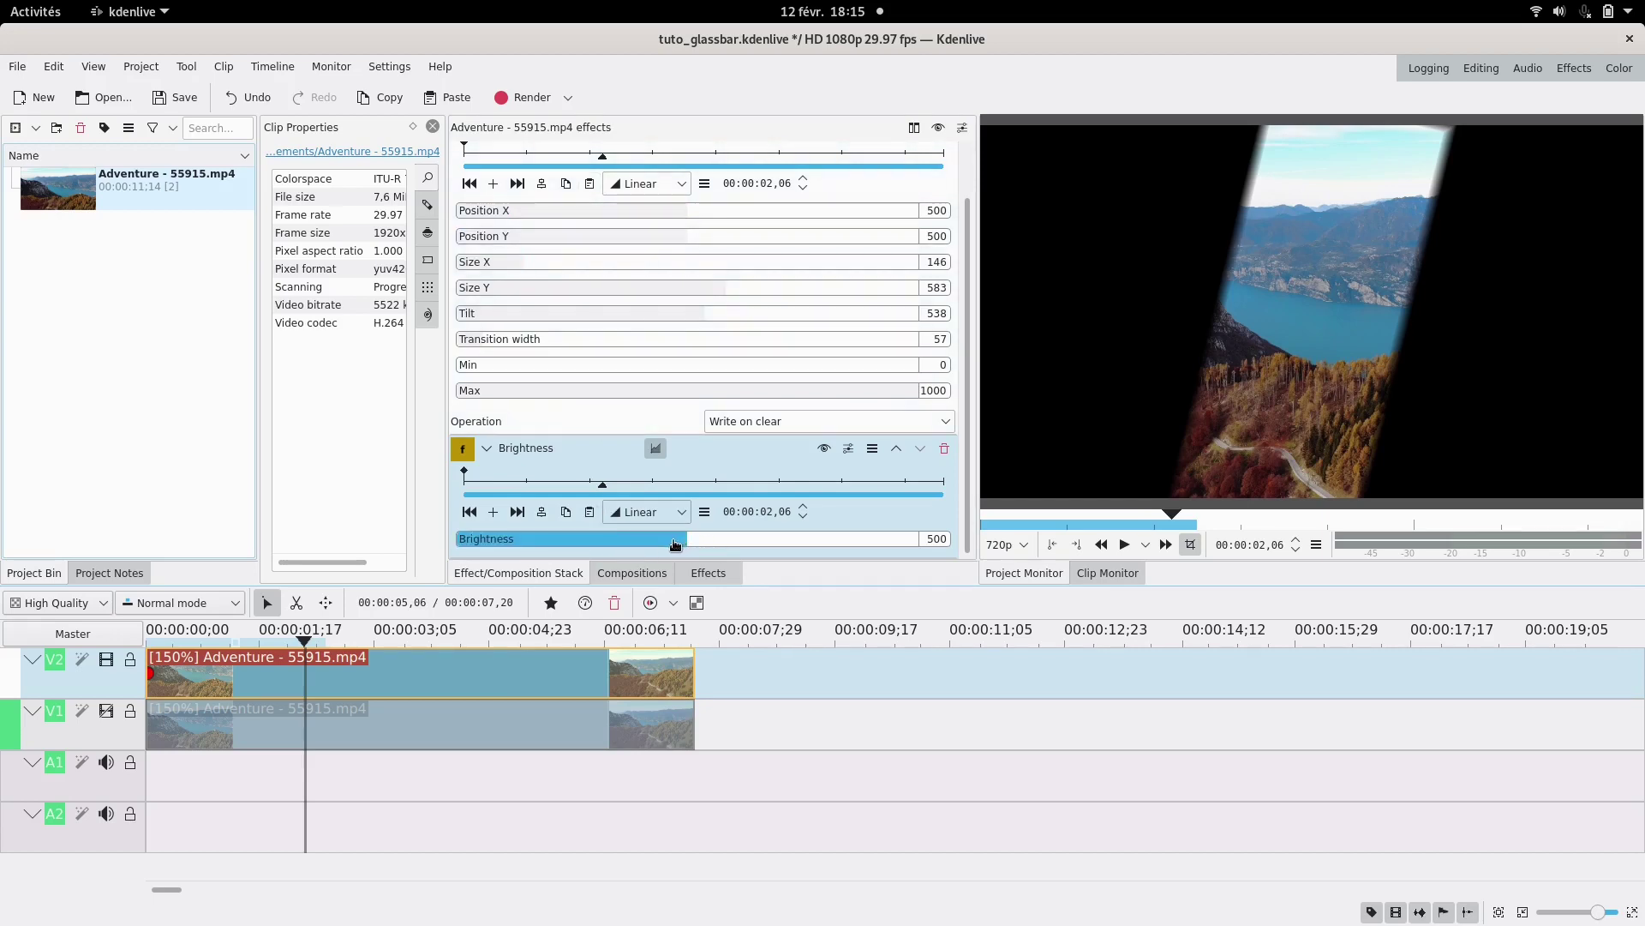
left_click_drag(674, 545, 663, 546)
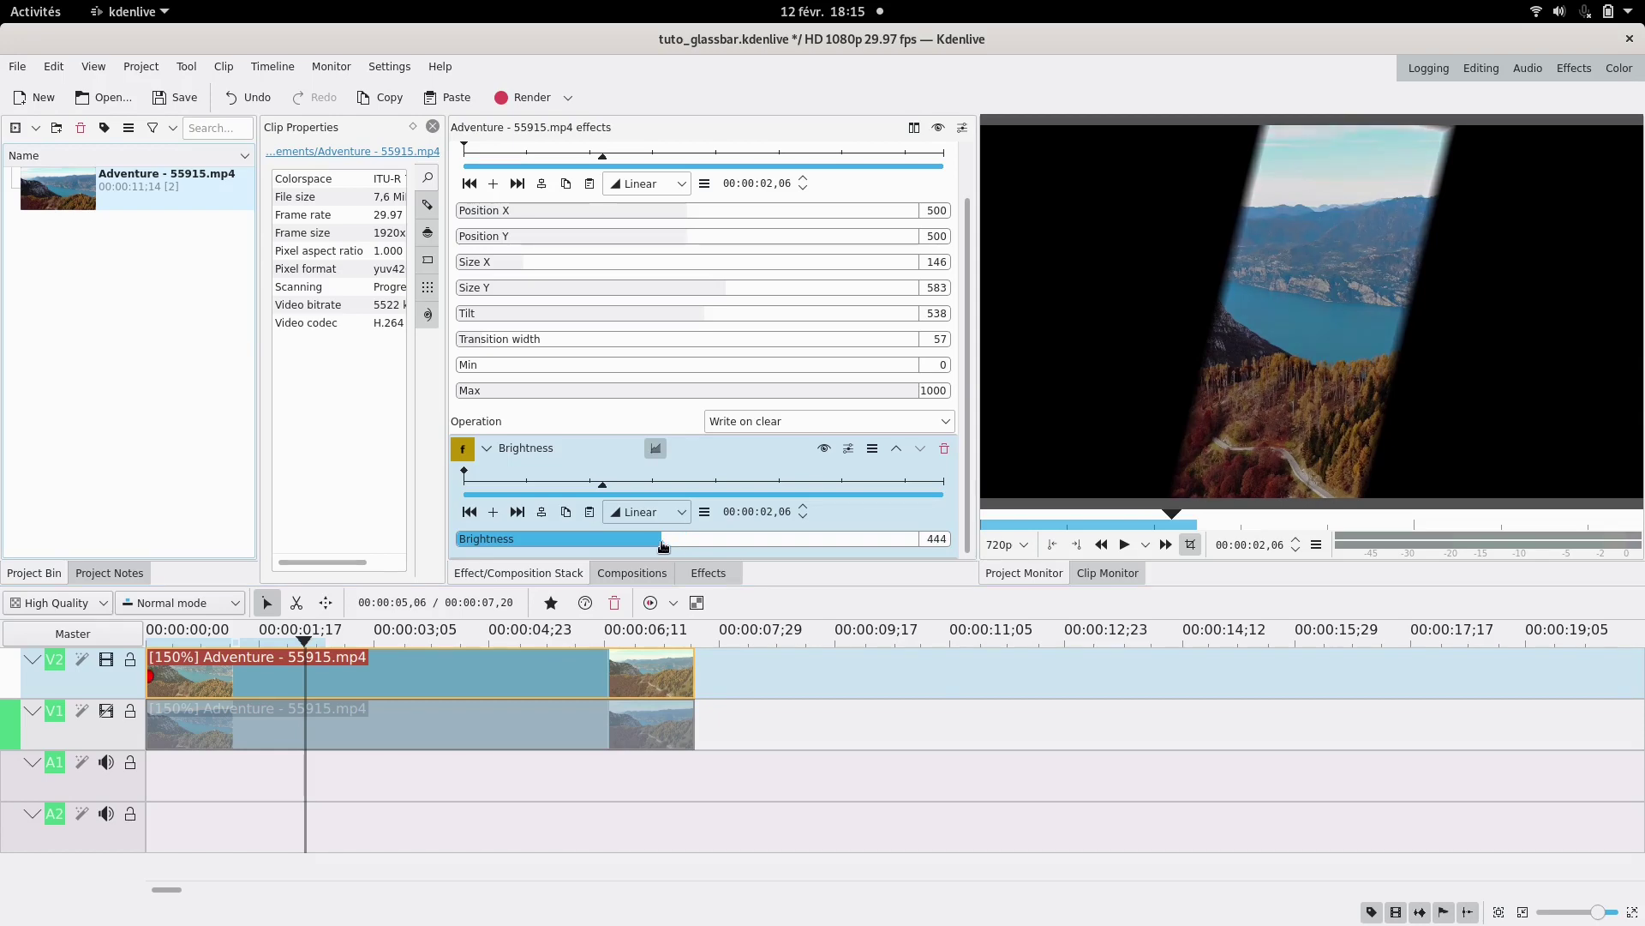
left_click(708, 572)
left_click(568, 155)
double_click(568, 154)
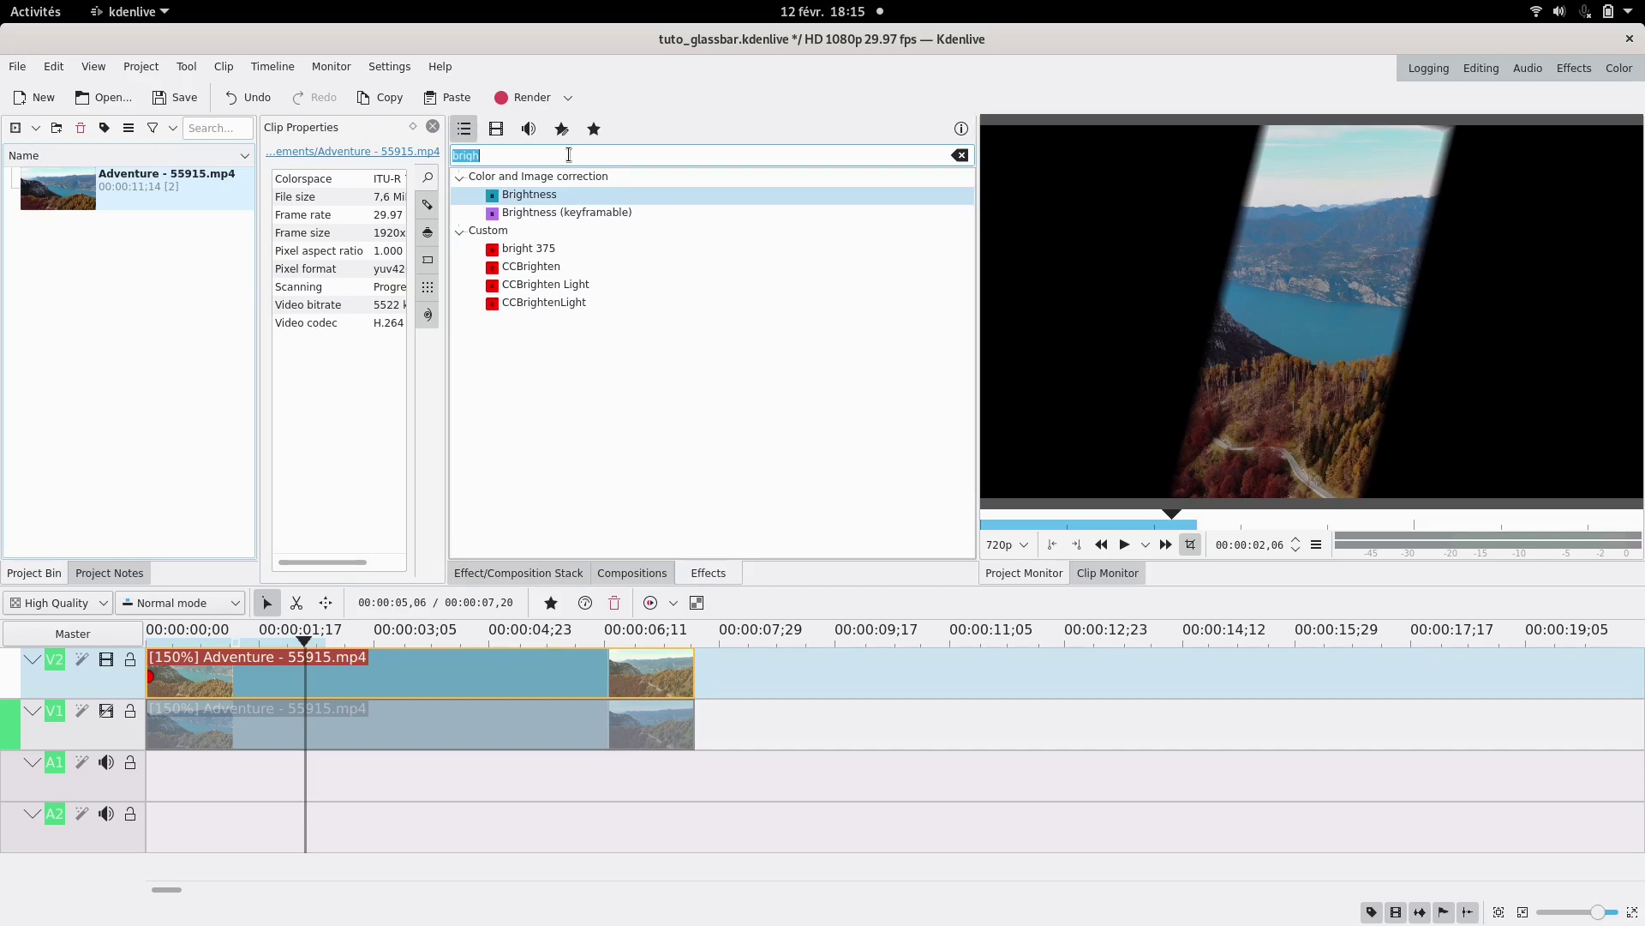
Step: Add Gaussian Blur to the V2 clip and set its Sigma to 10
type("blur")
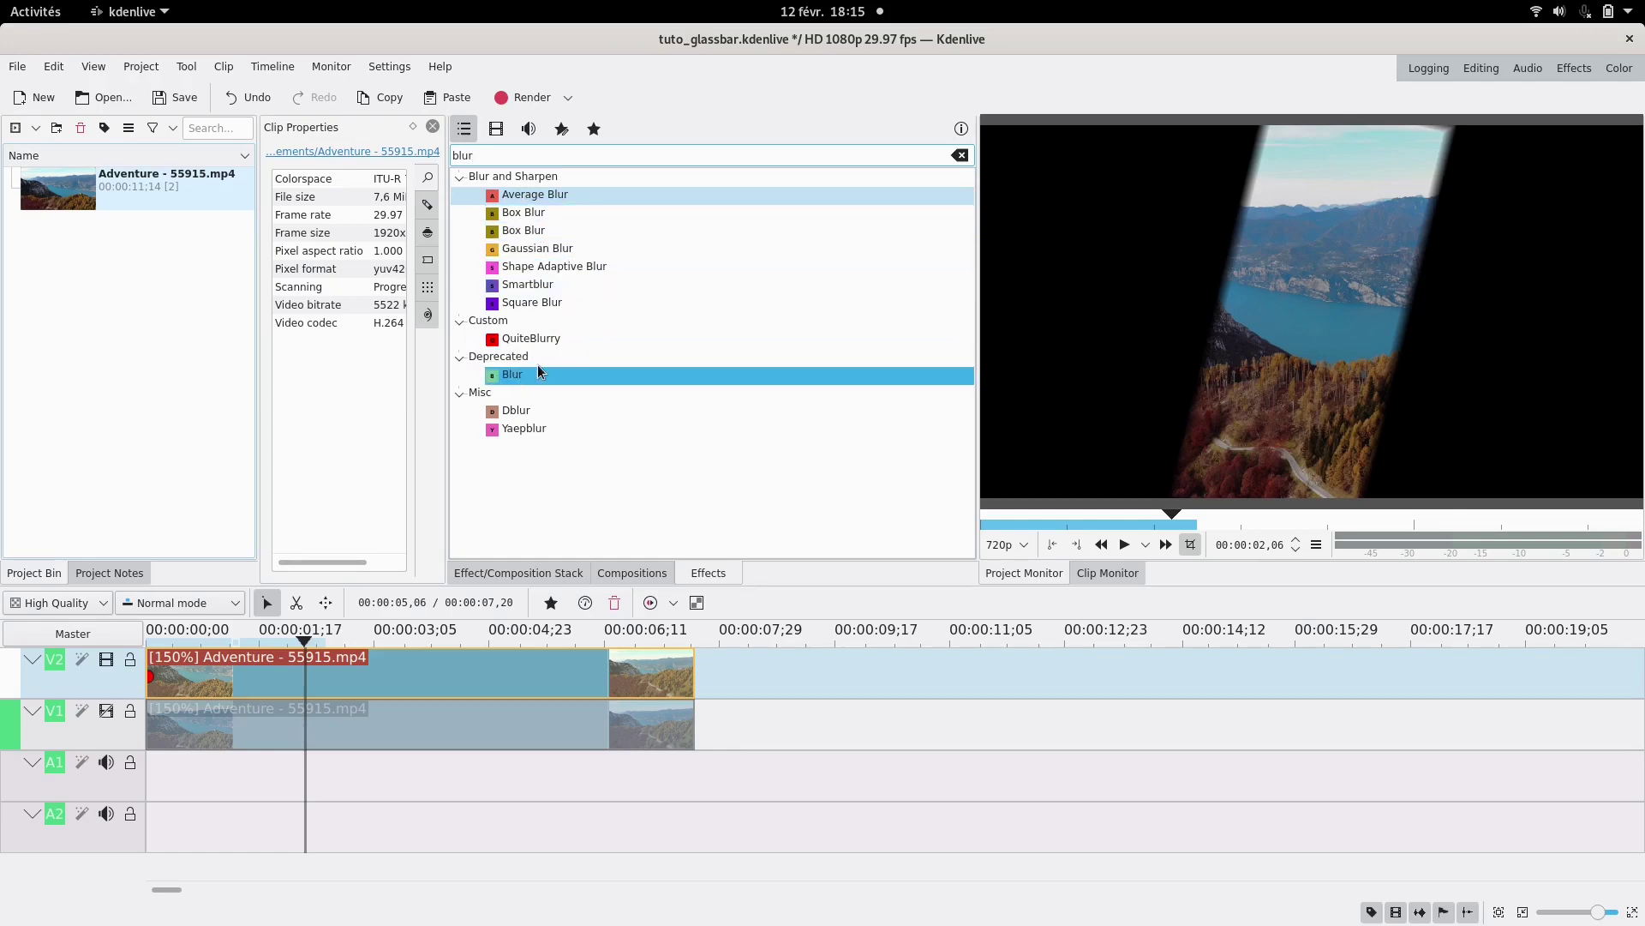
left_click_drag(580, 255, 476, 672)
left_click_drag(462, 476, 477, 474)
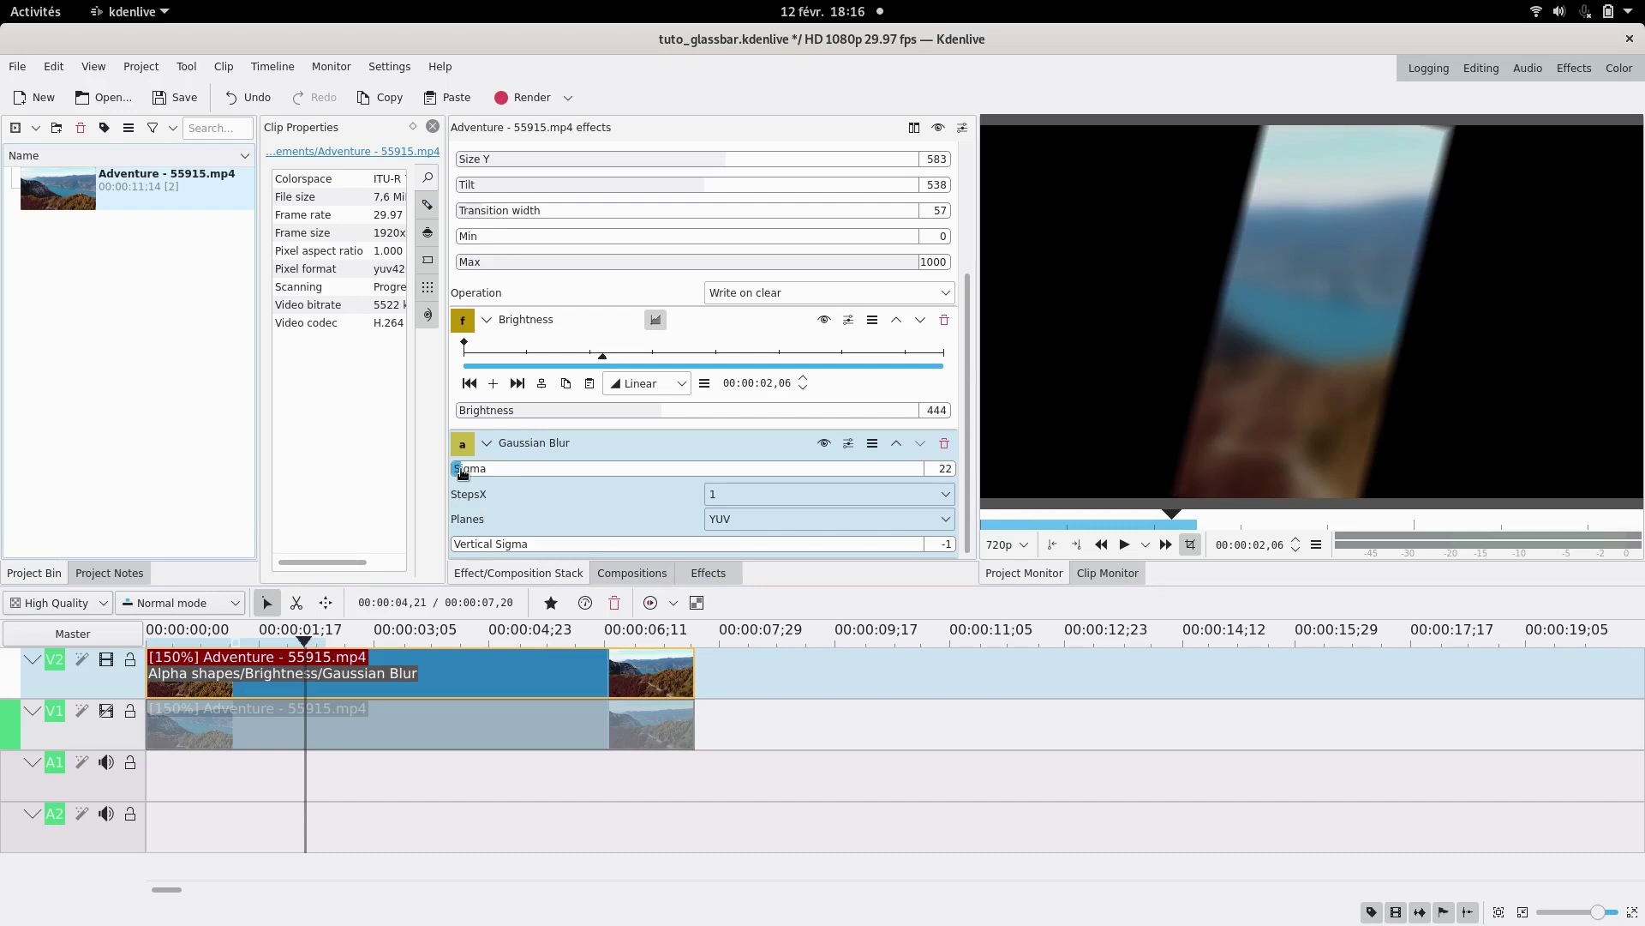
scroll(462, 472, "down", 6)
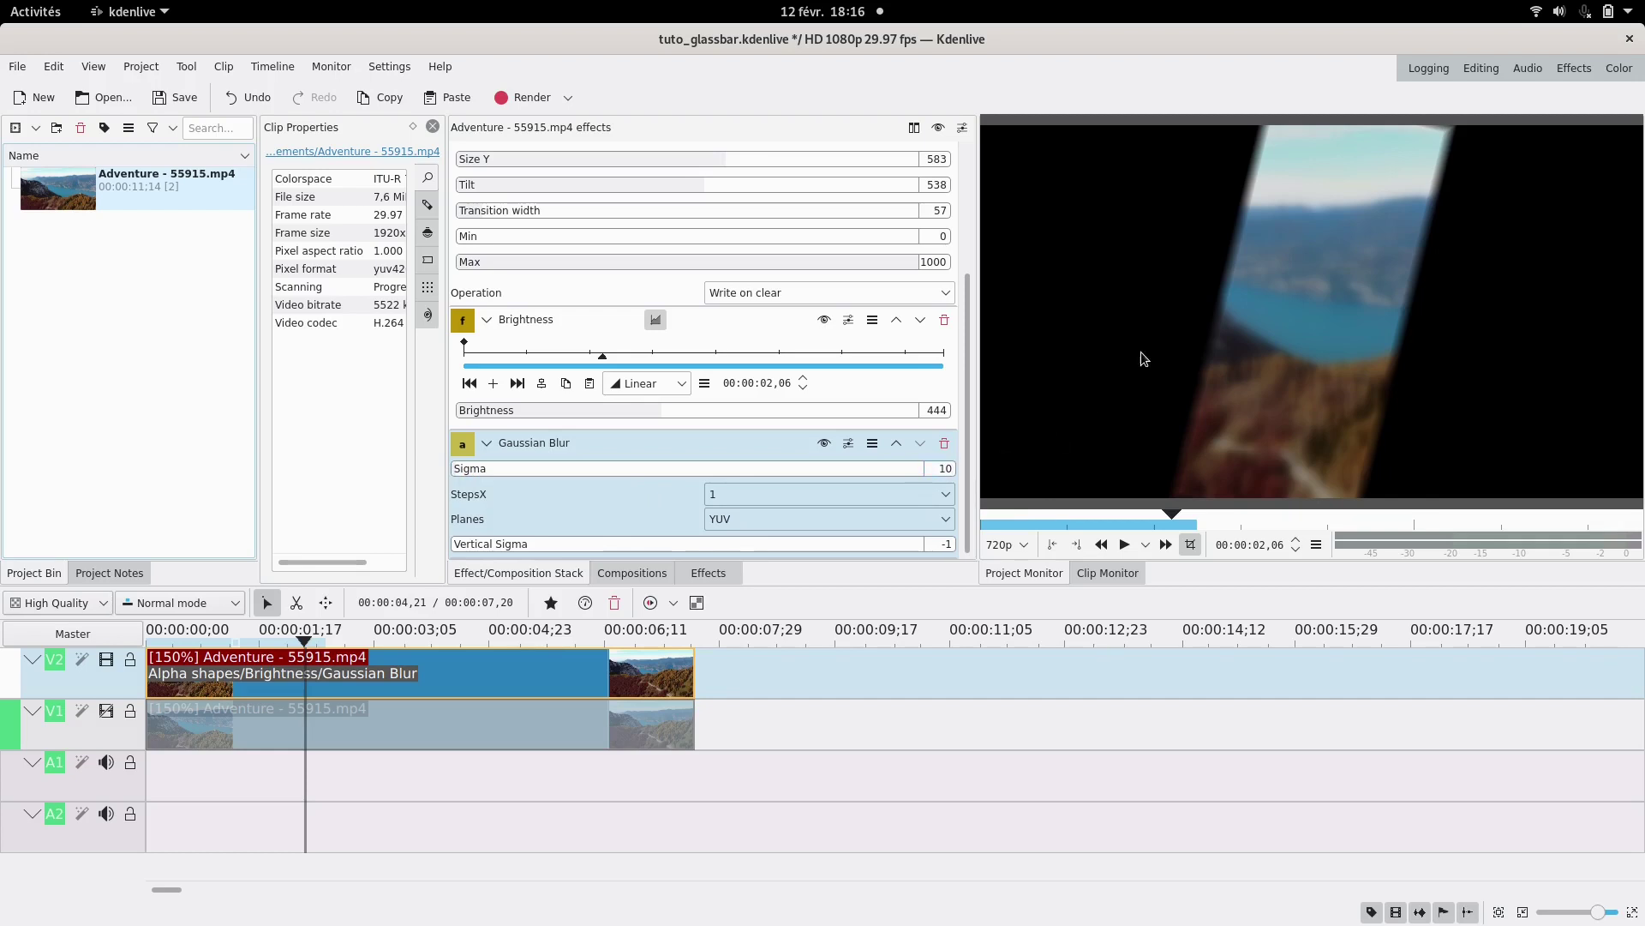
left_click(723, 573)
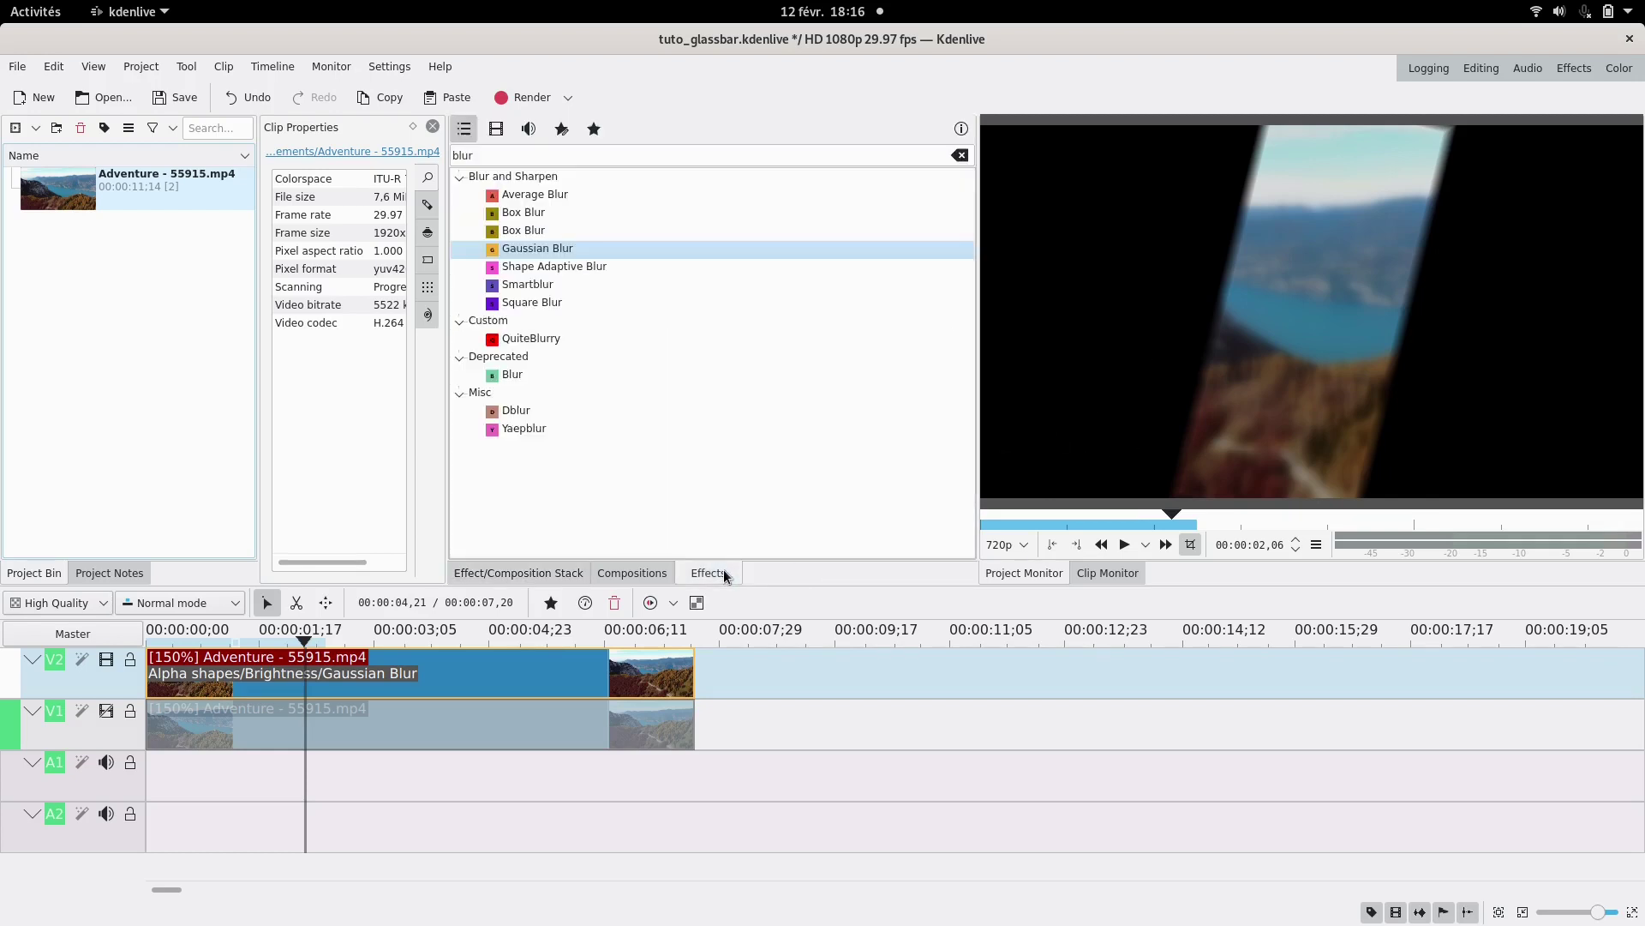
Step: Add a Transform effect scaling the V2 clip to 115%, and unhide track V1
left_click(637, 156)
type("transf")
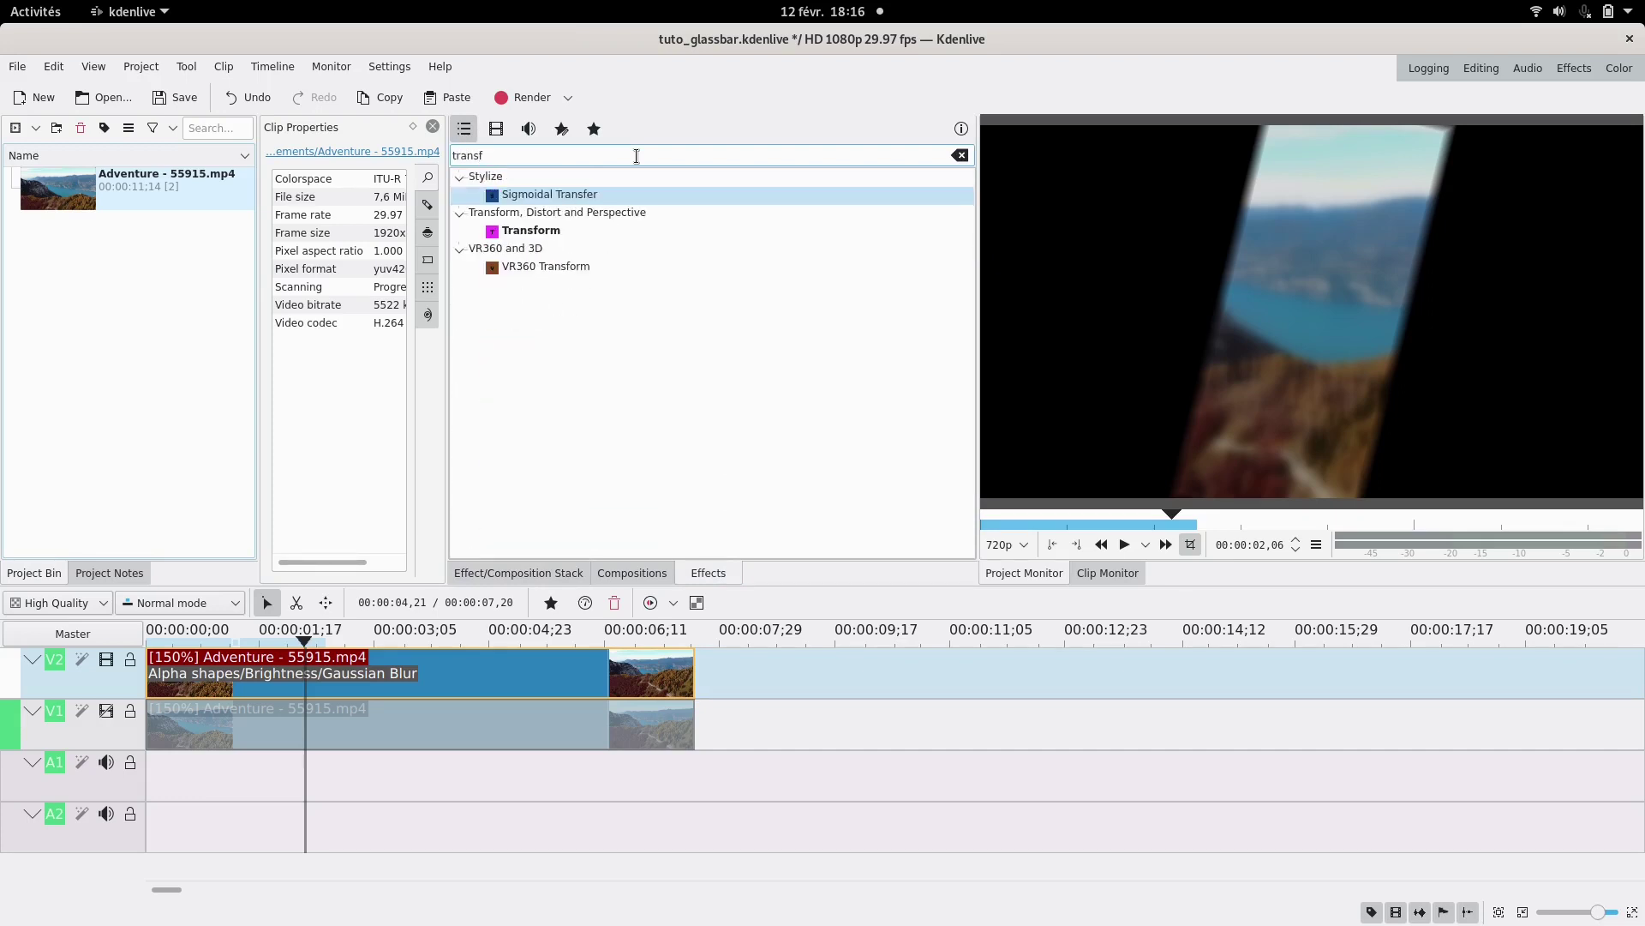
left_click_drag(566, 230, 544, 677)
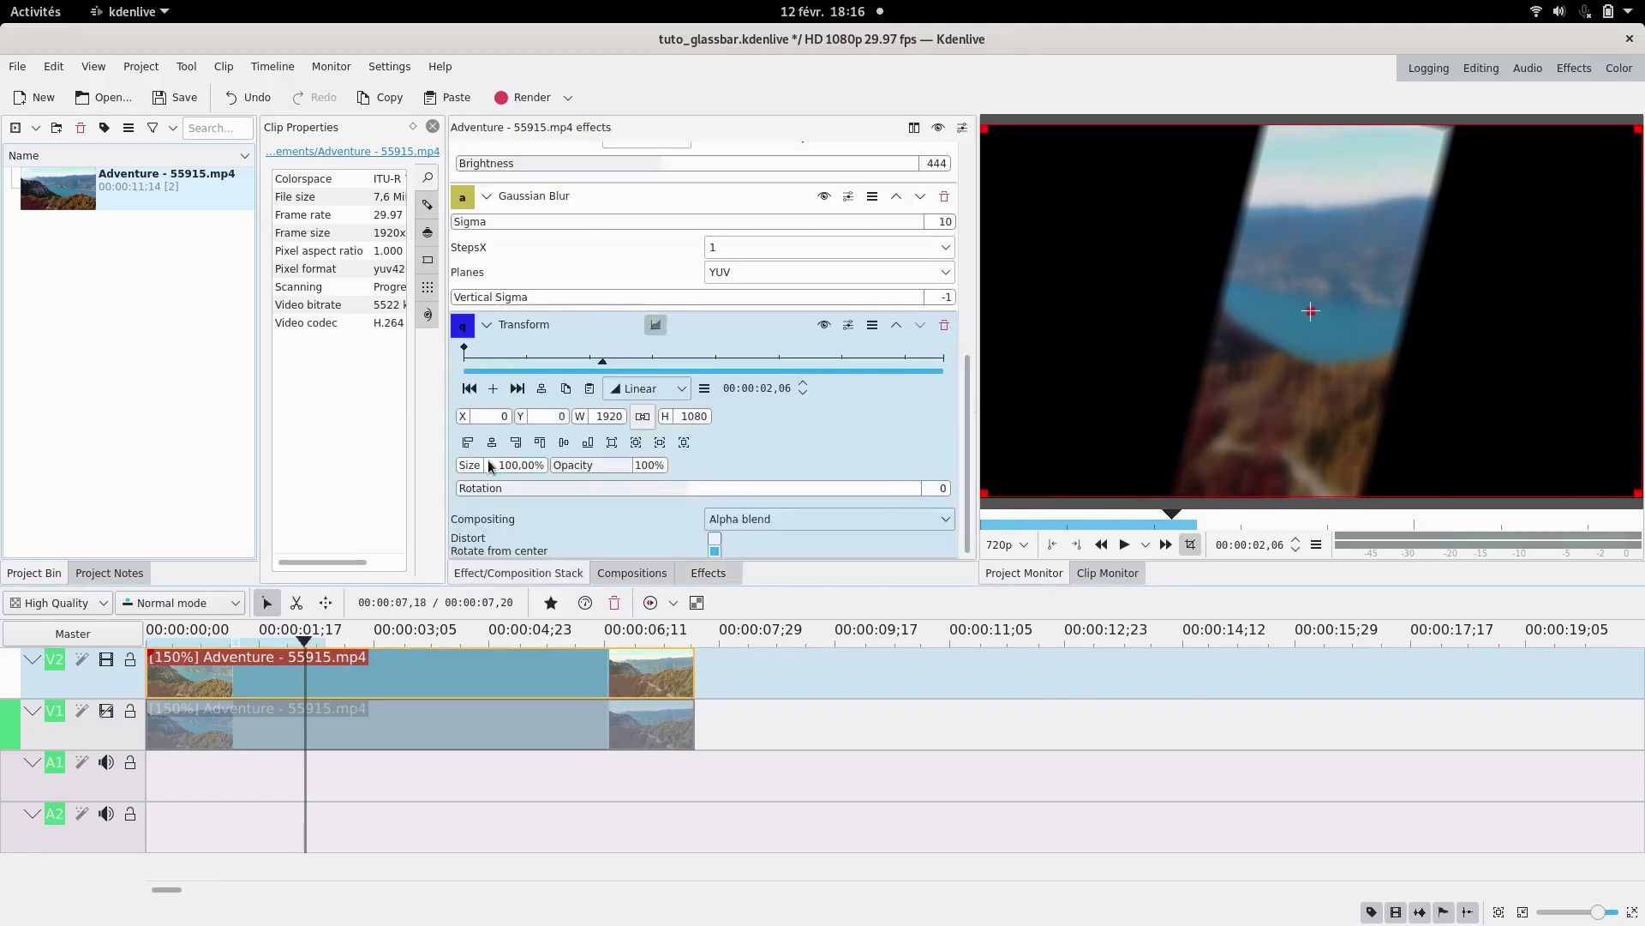
left_click_drag(518, 464, 511, 464)
type("15")
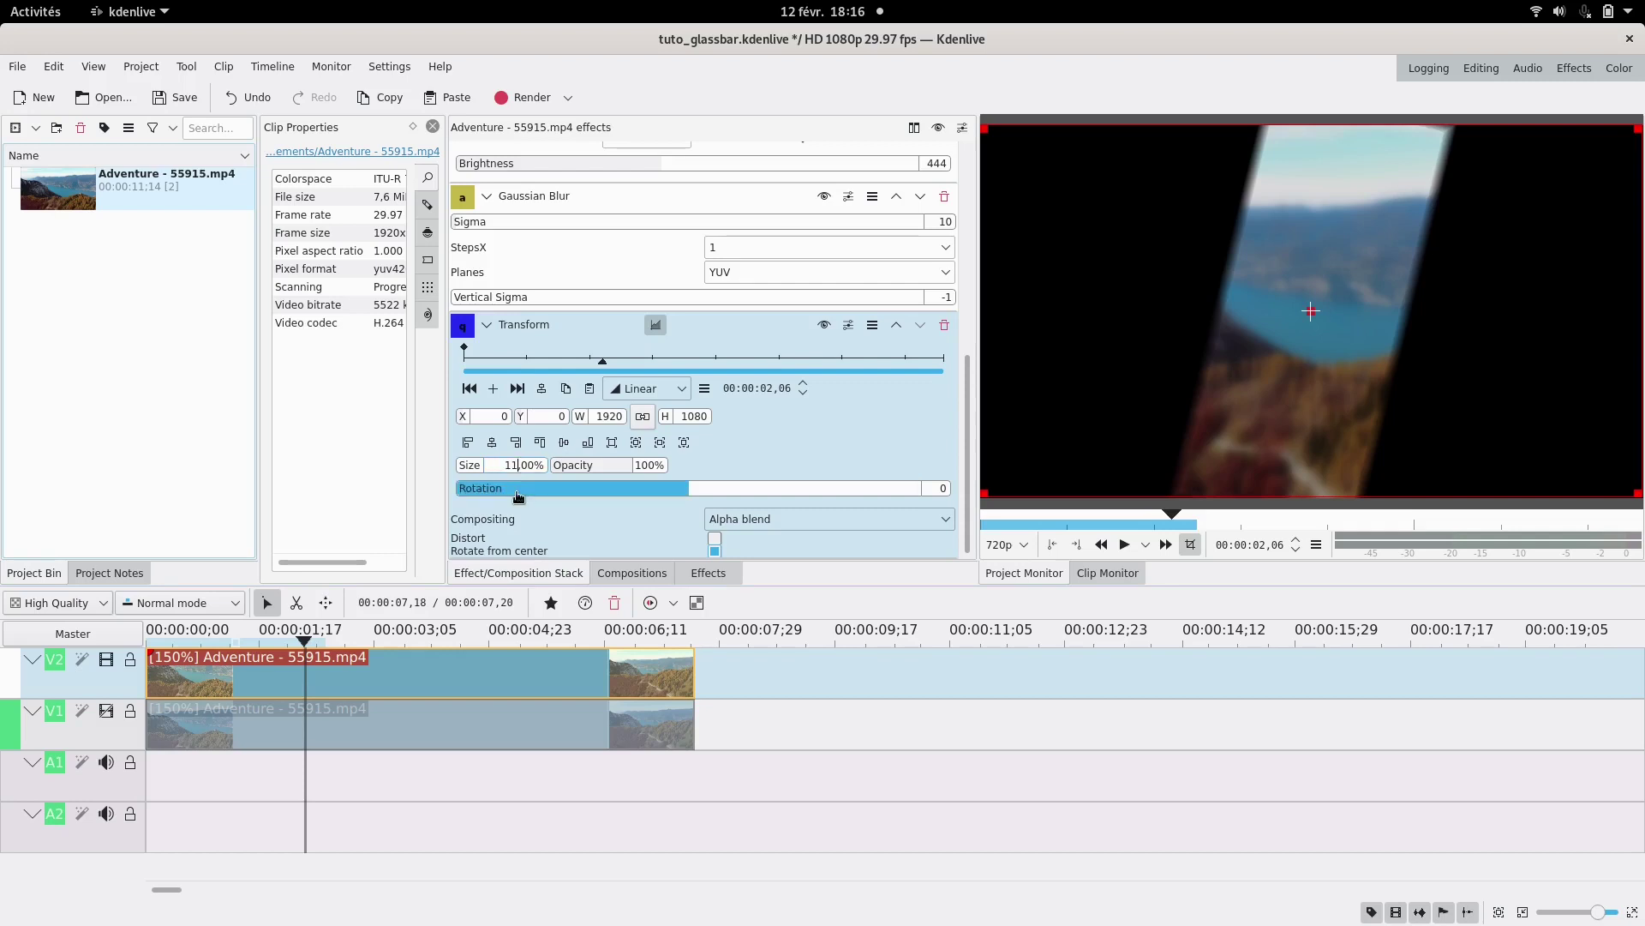
key("Return")
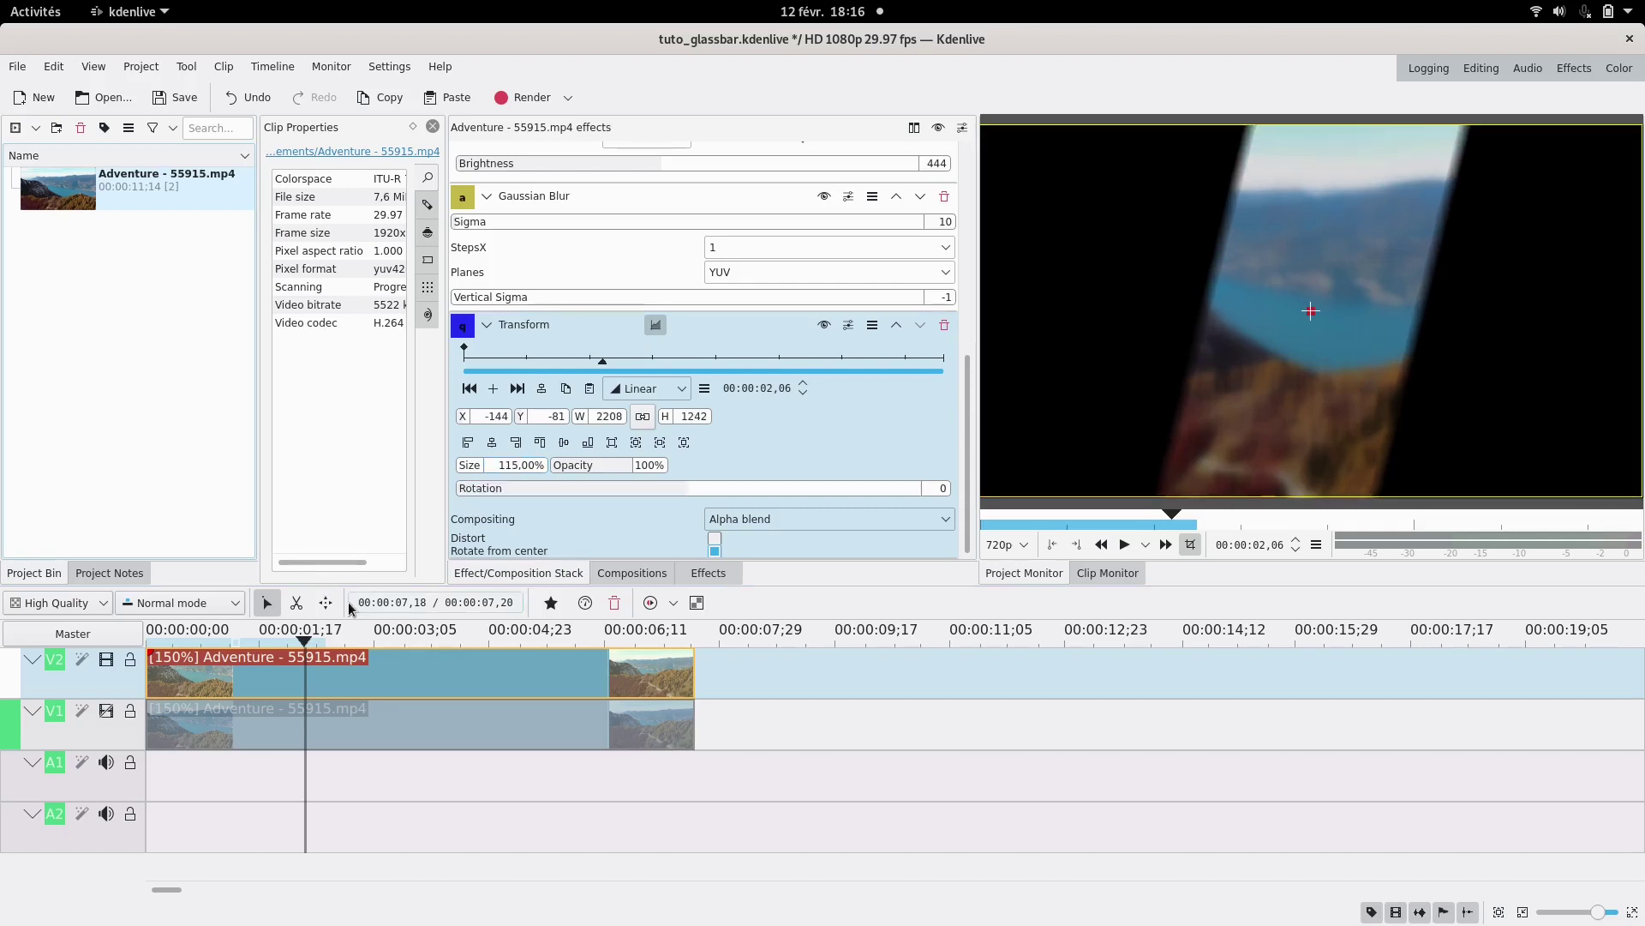
left_click(107, 711)
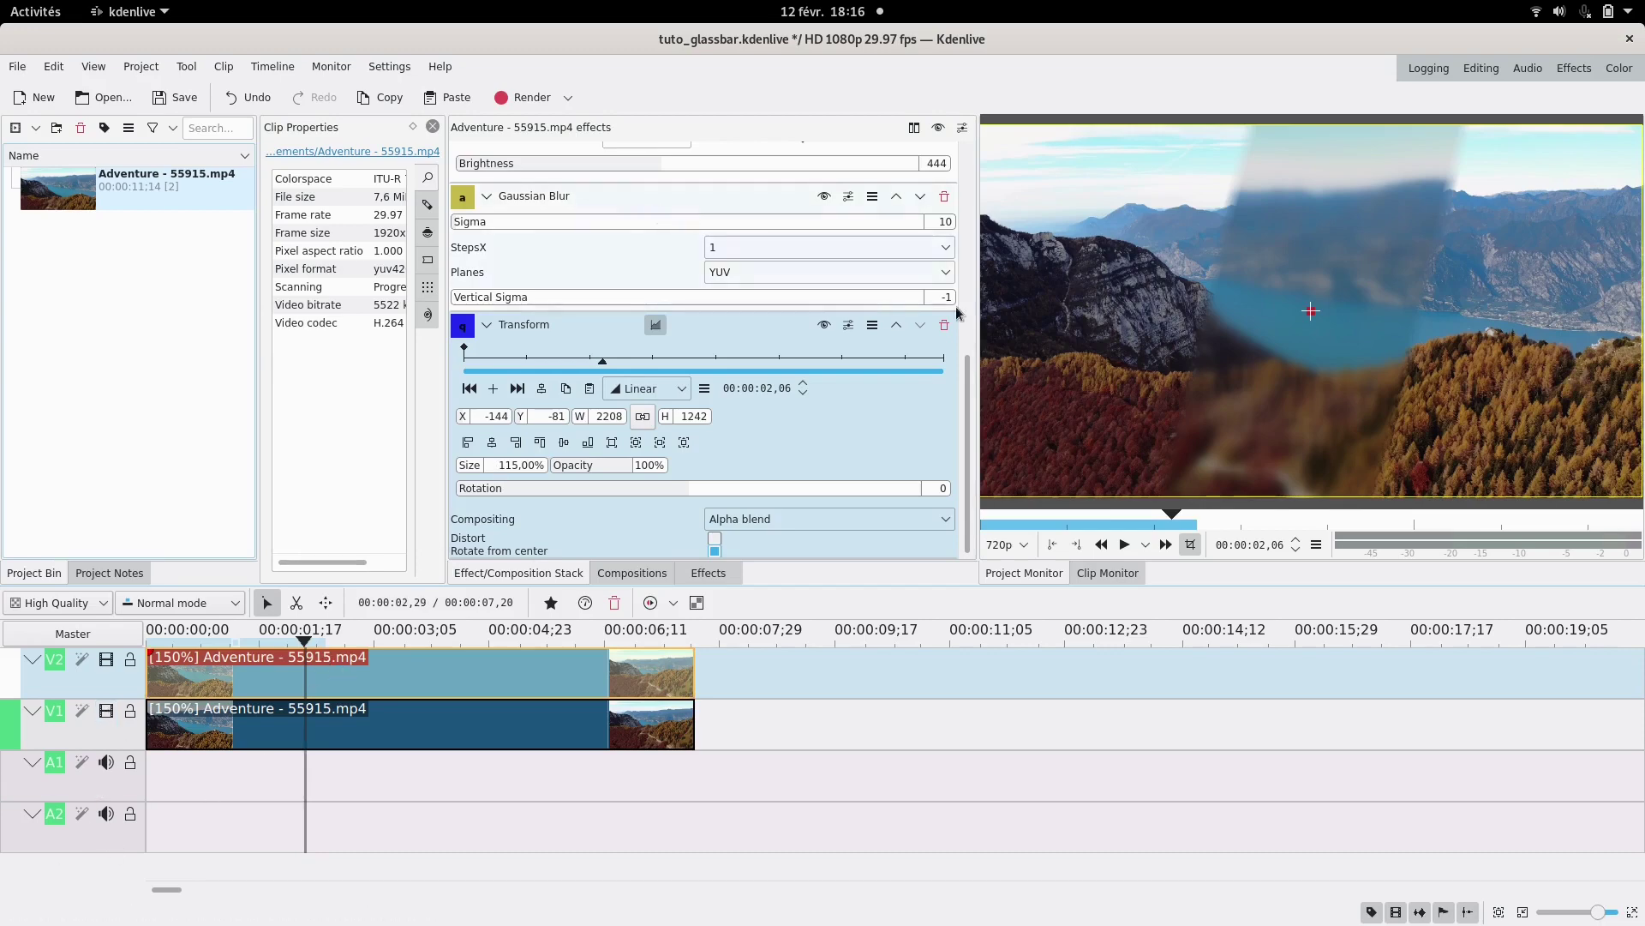
Step: Try an Ellipse Alpha shapes mask, then switch it back to Rectangle
left_click_drag(967, 364, 971, 157)
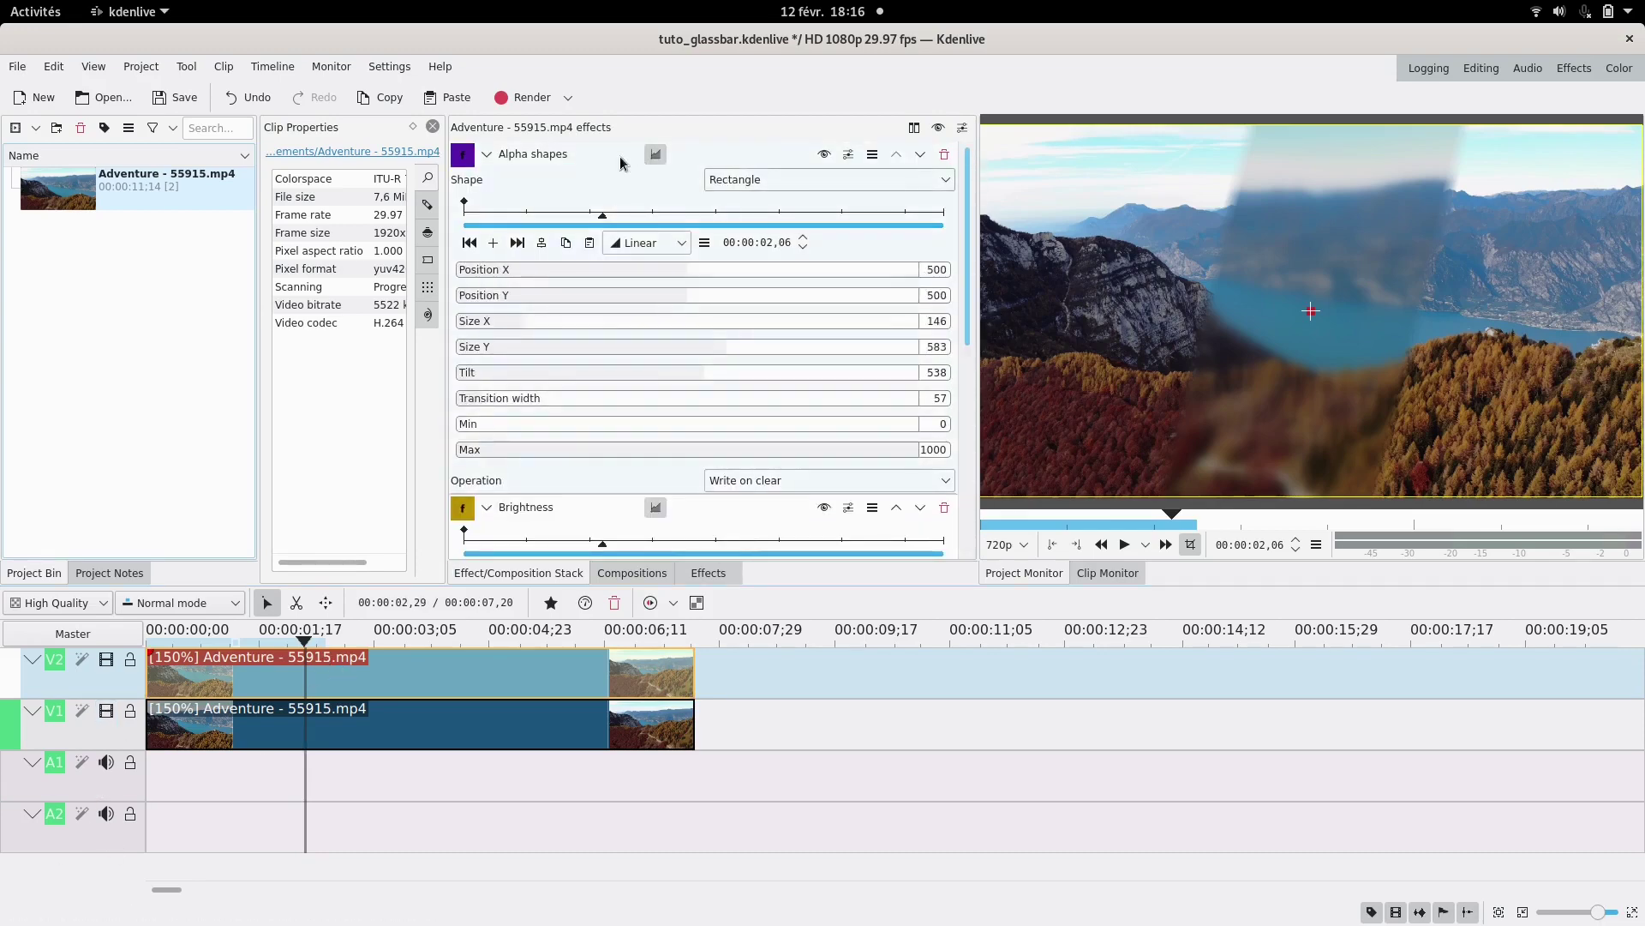
left_click(798, 181)
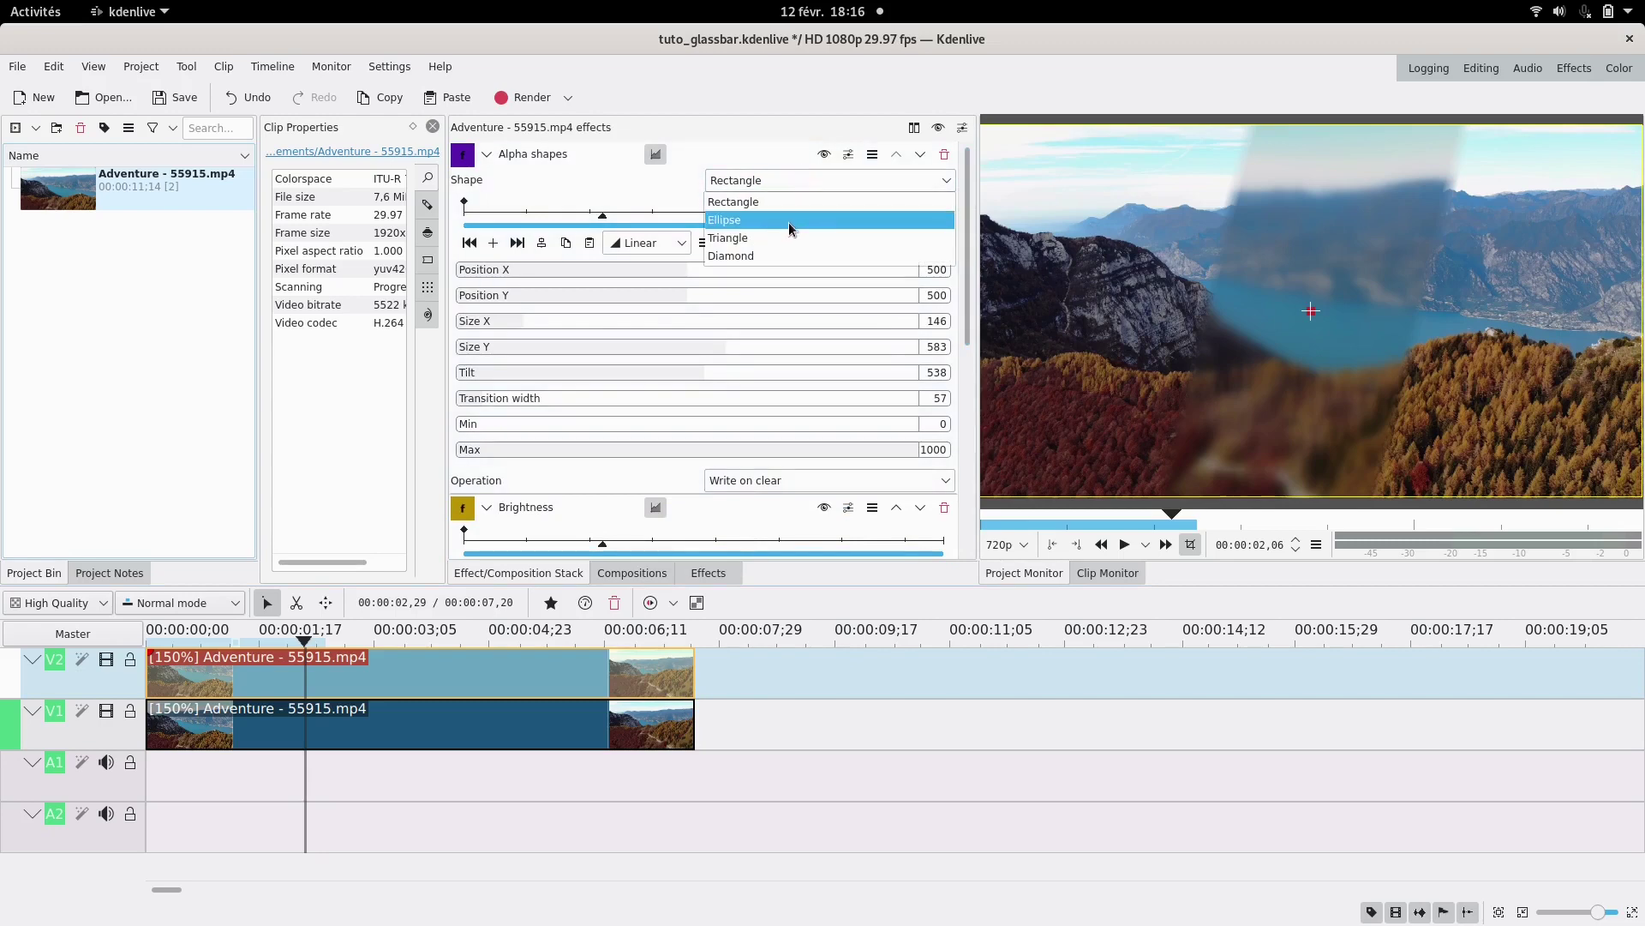
left_click(792, 219)
left_click(798, 182)
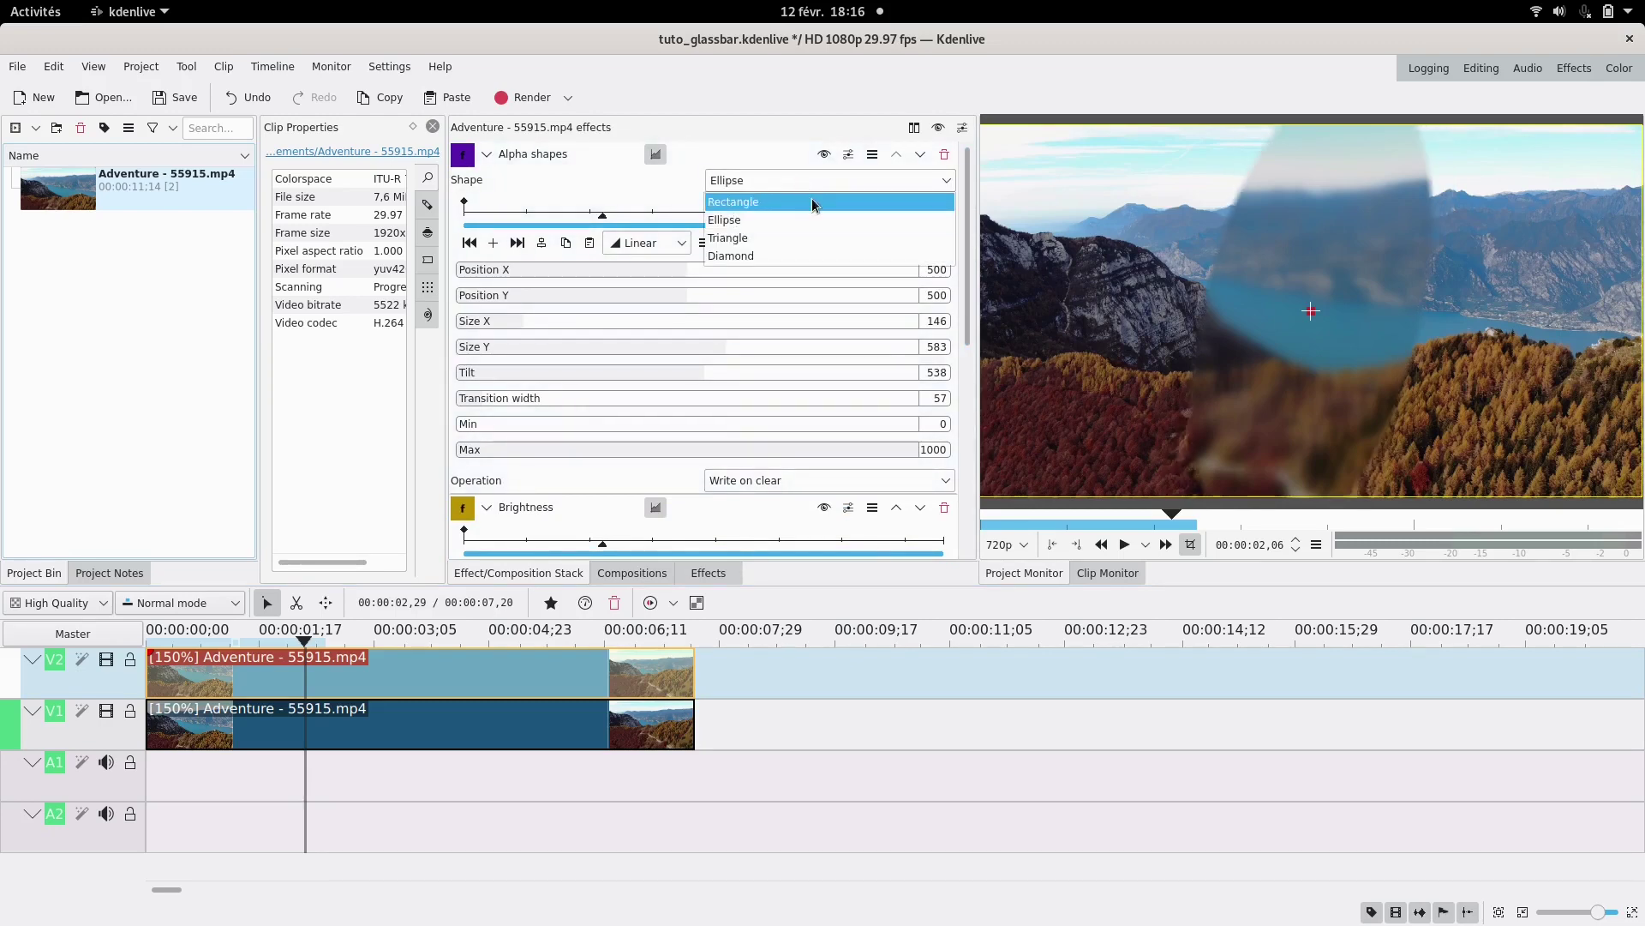
left_click(814, 202)
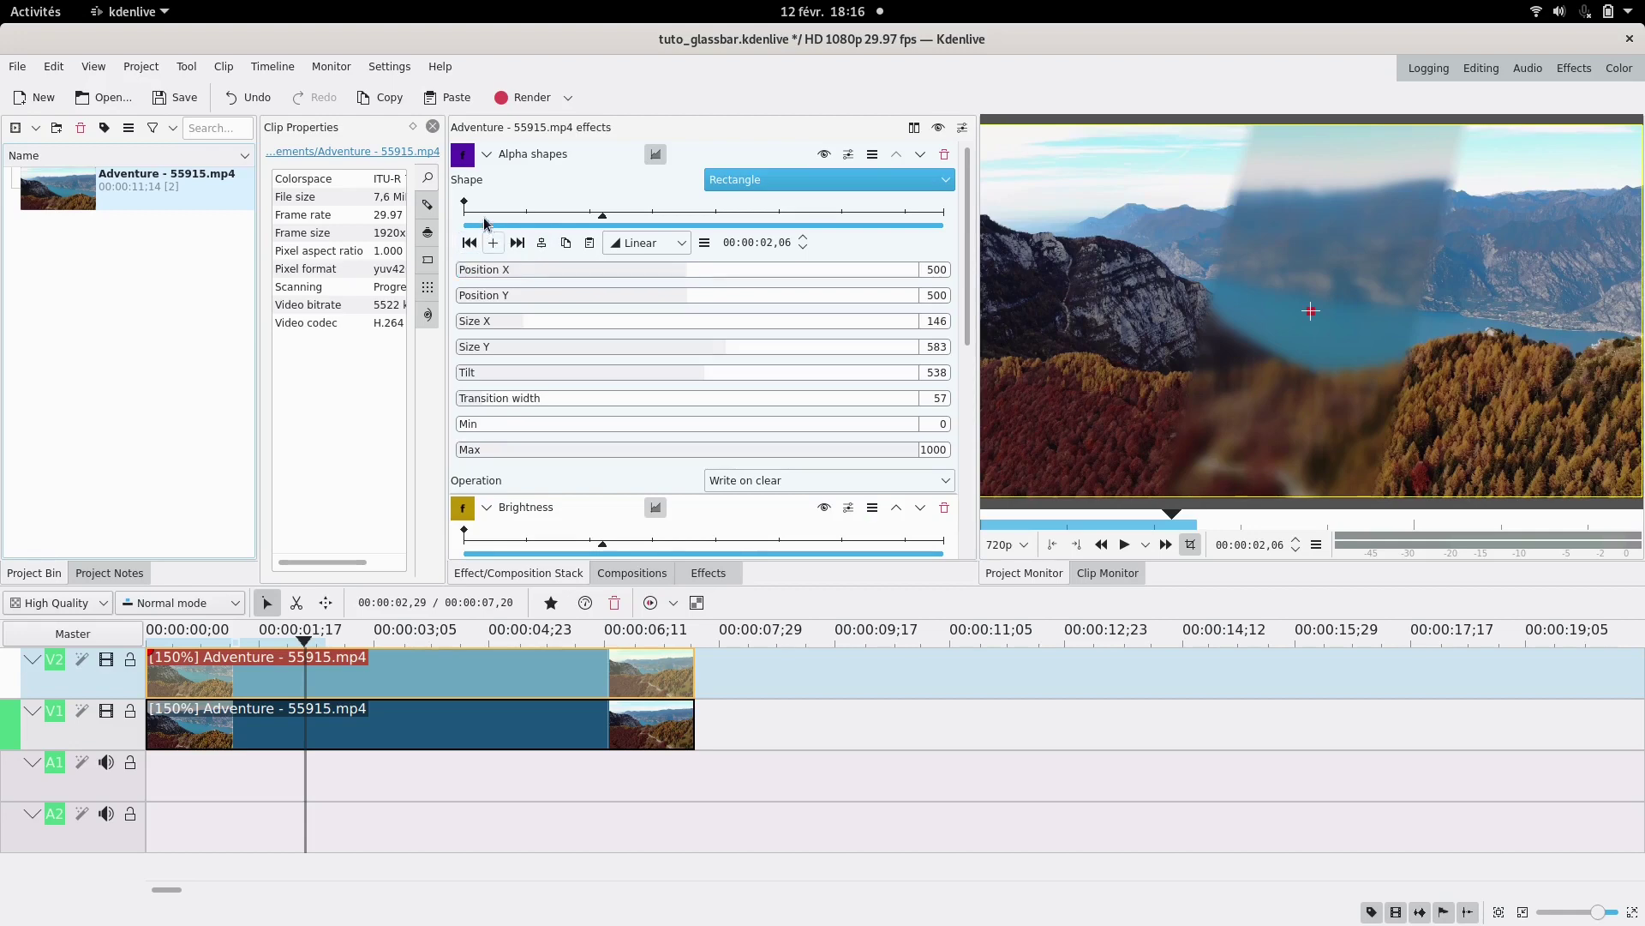
Step: Keyframe Position X from 0 at the start to 1000 at the end, Smooth interpolation
left_click_drag(479, 272, 377, 275)
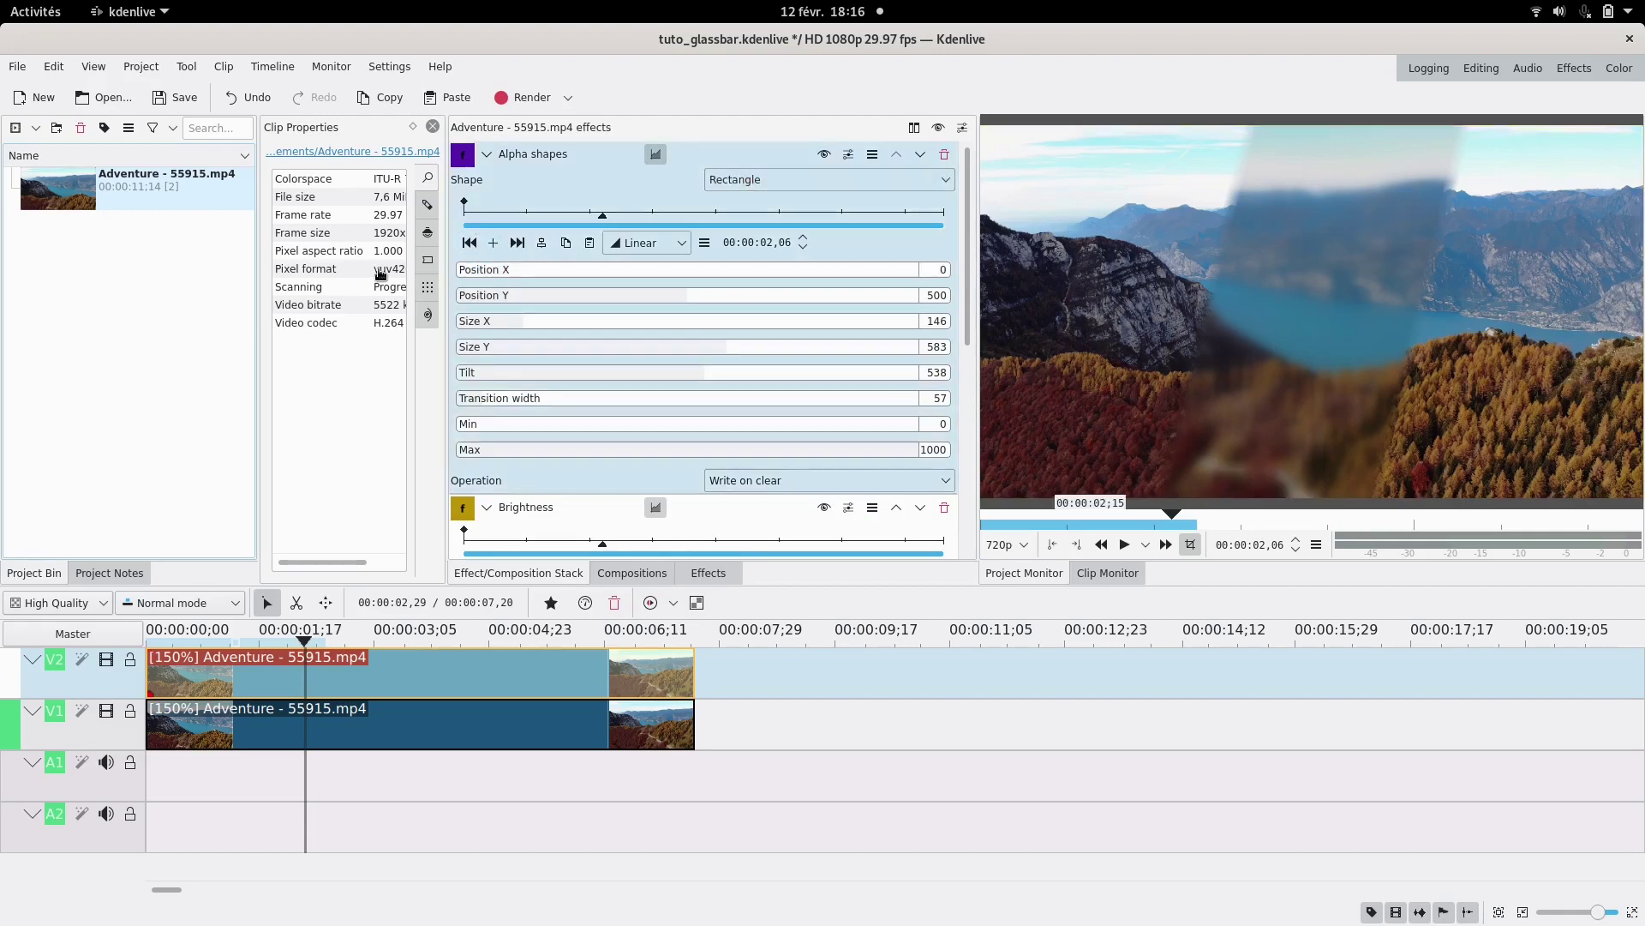
left_click(518, 244)
left_click(492, 246)
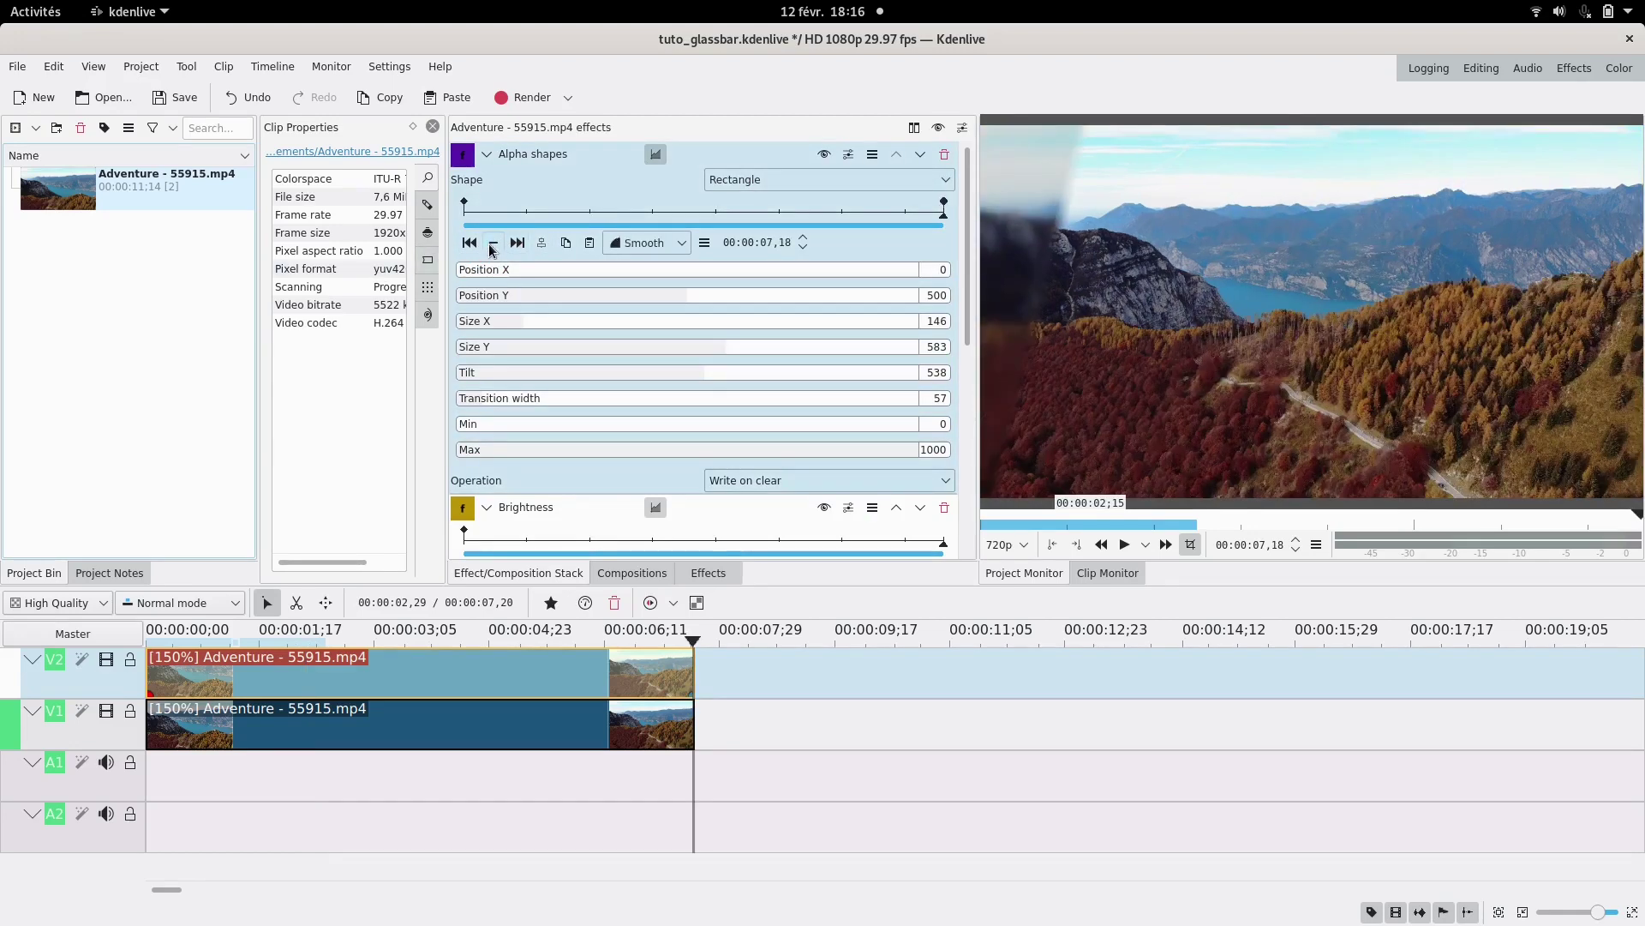
left_click_drag(540, 273, 1001, 264)
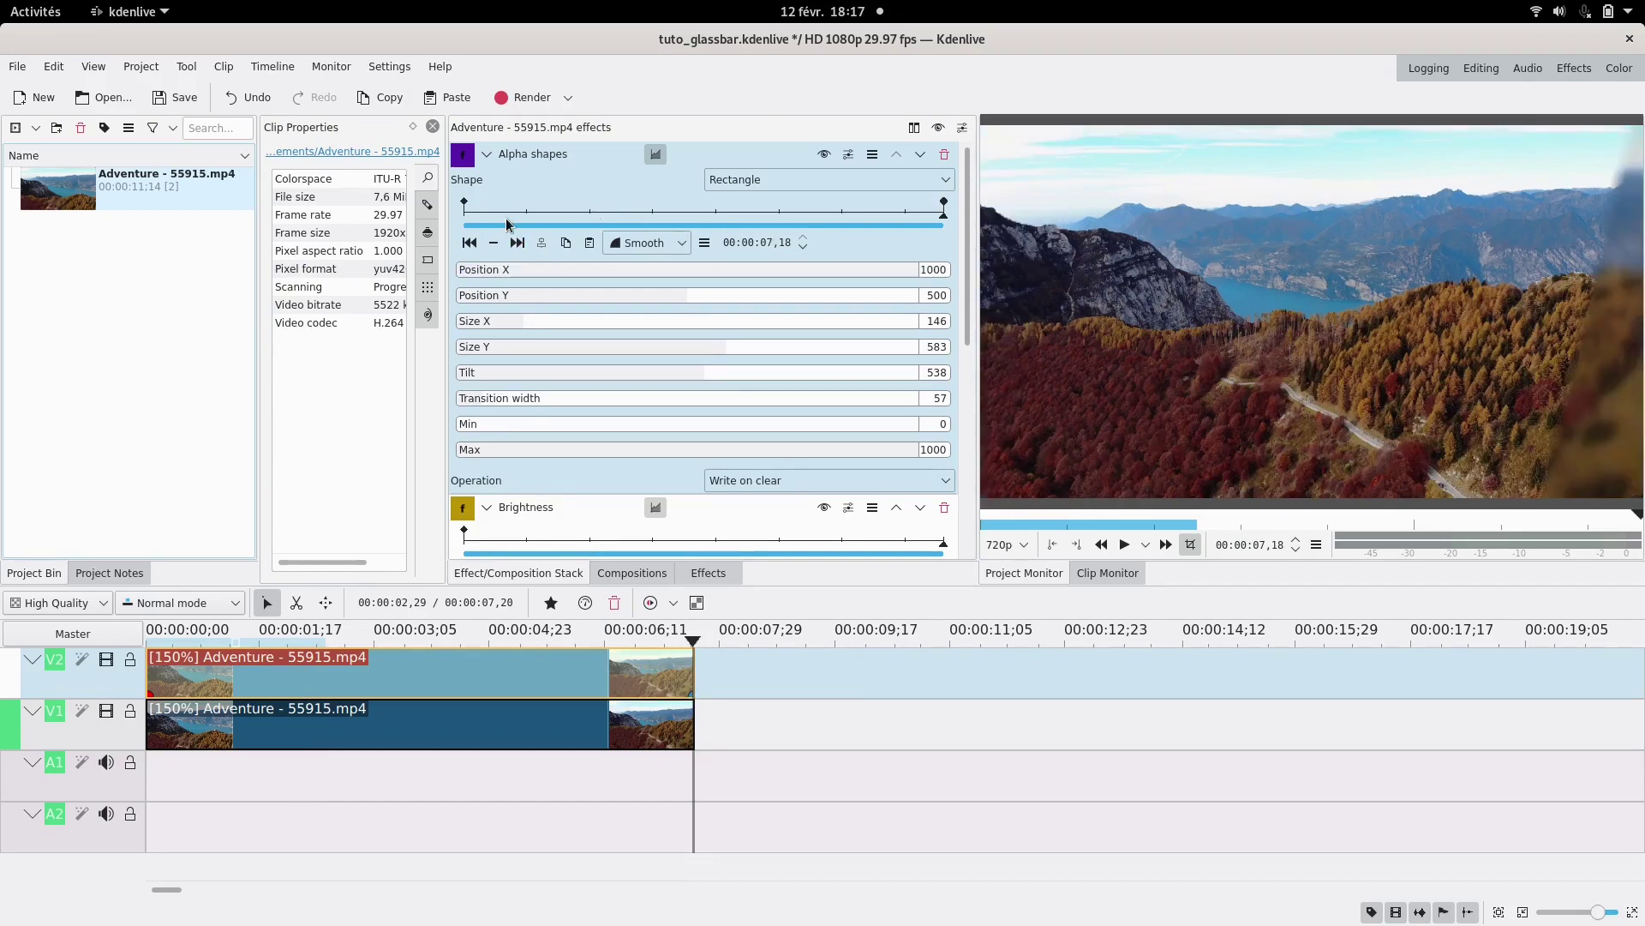
left_click(469, 243)
left_click(681, 243)
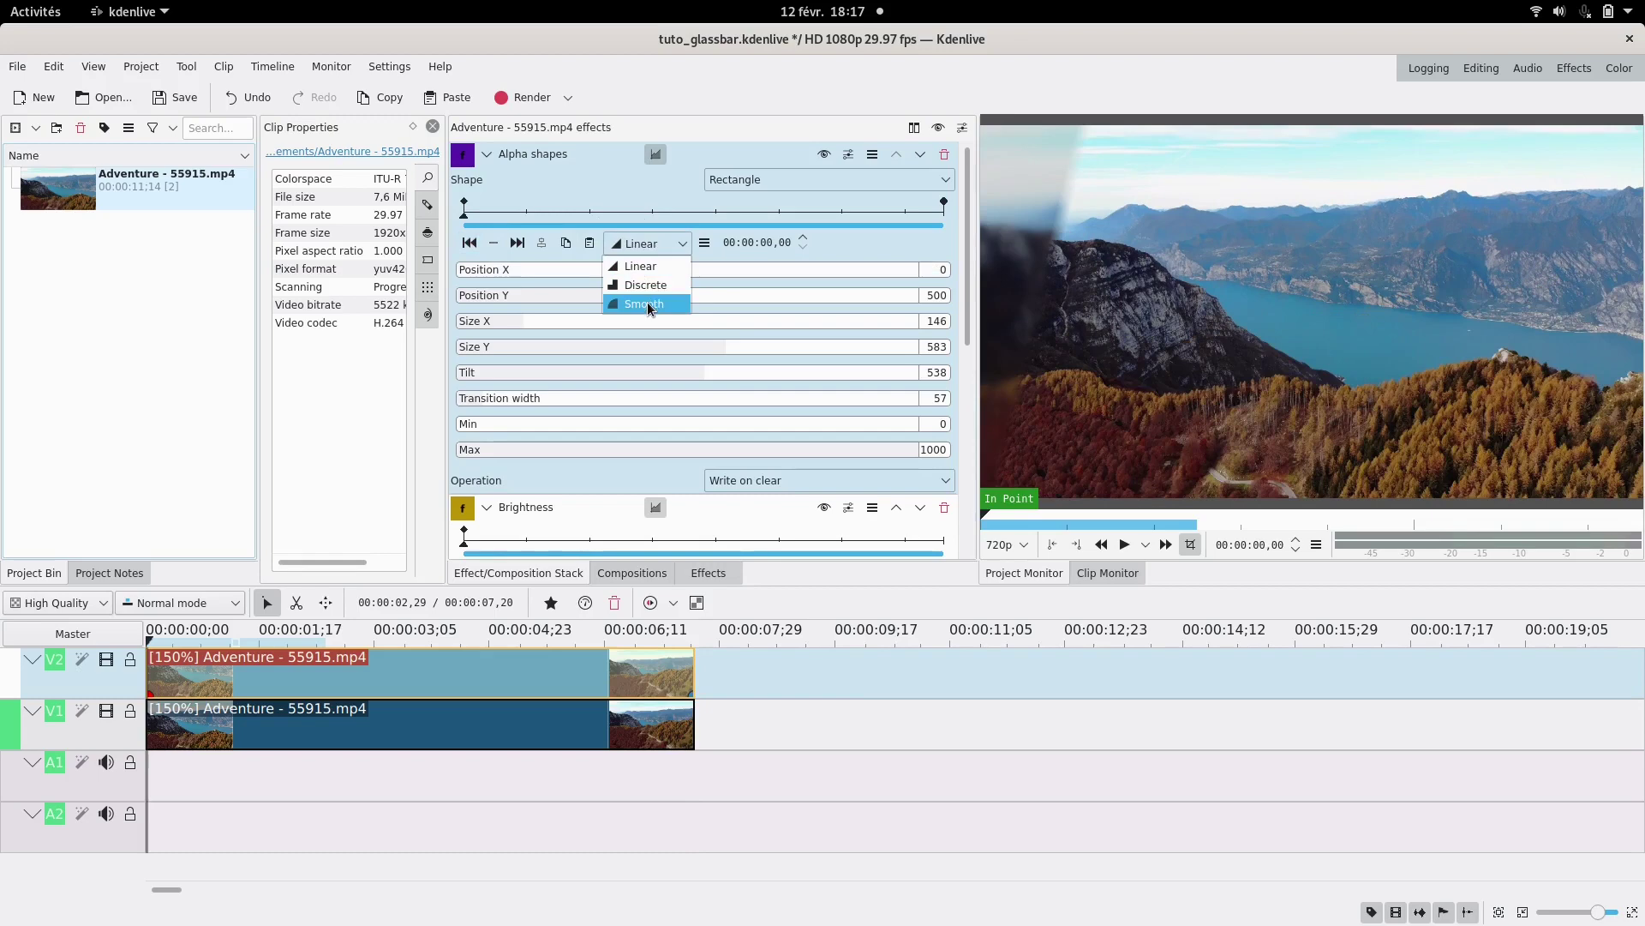
left_click(645, 304)
Step: Add keyframes at 00:00:03,05 and 00:00:04,11, adjust their timing, and preview the sweep
left_click(664, 213)
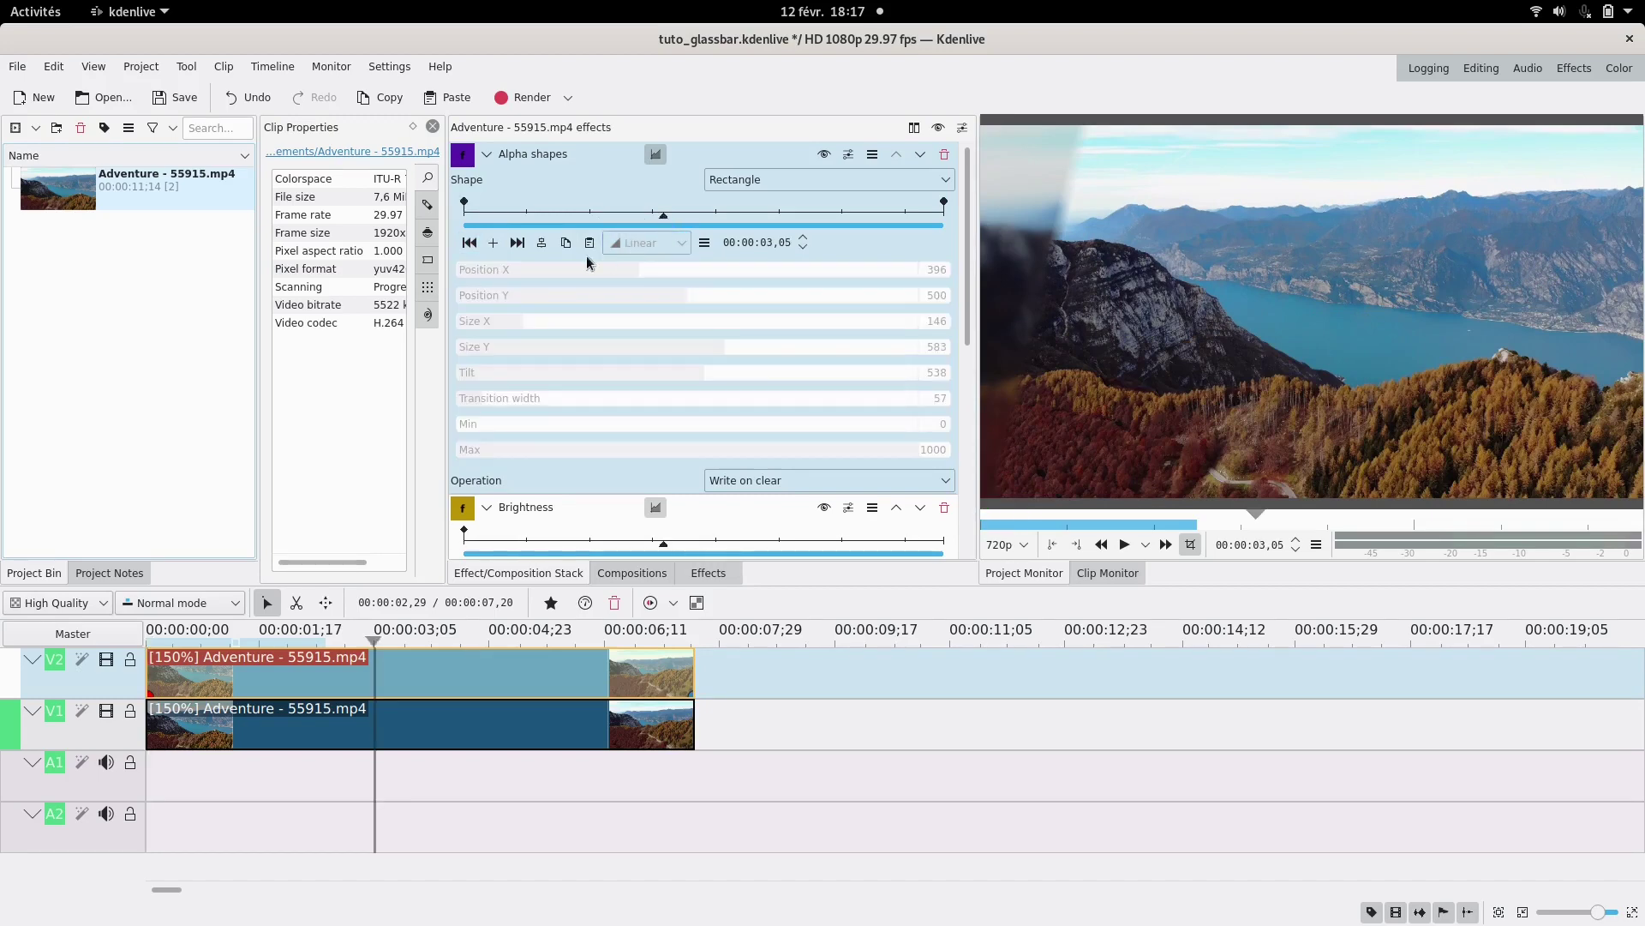
left_click(493, 242)
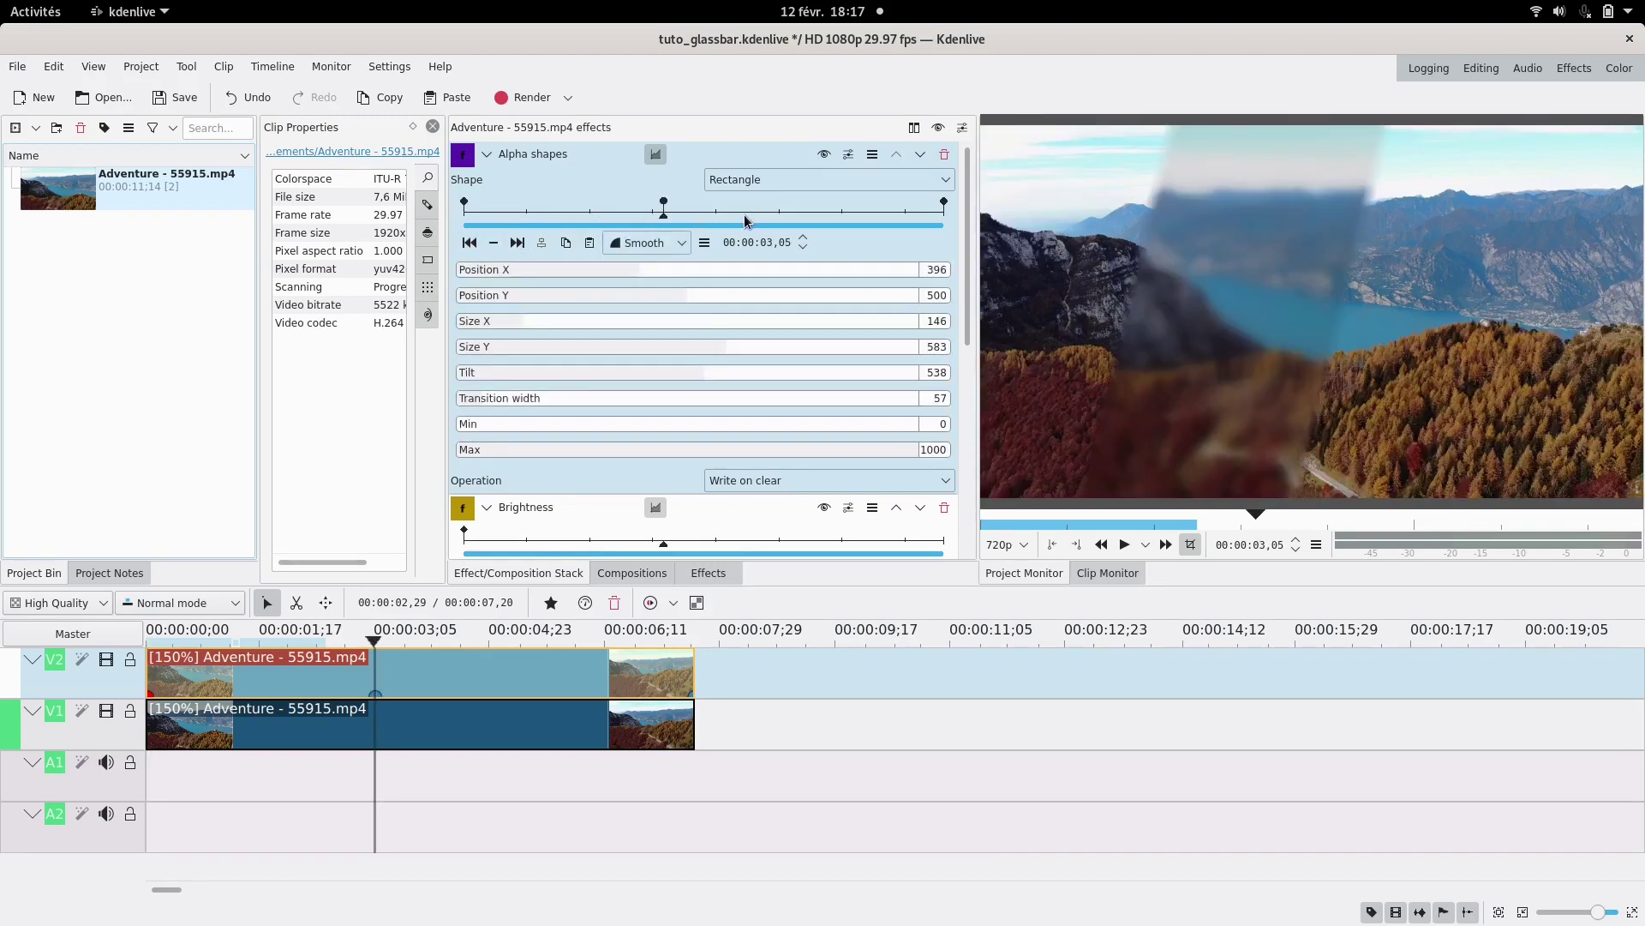
left_click(745, 221)
left_click(493, 242)
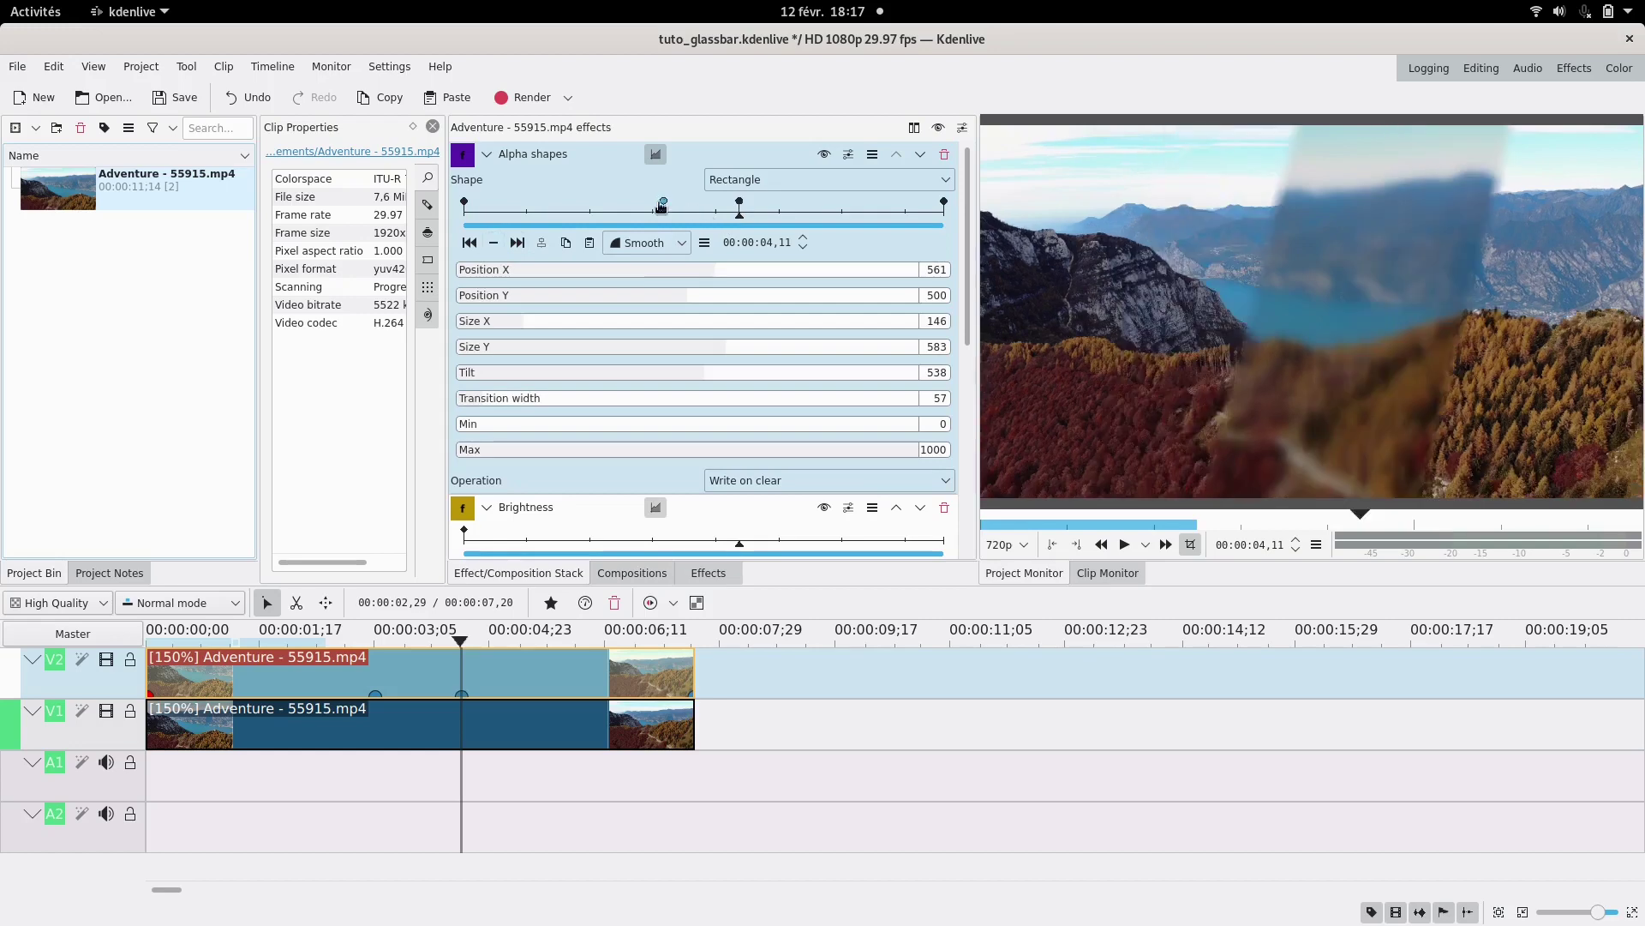
left_click_drag(661, 207, 598, 207)
left_click(740, 204)
left_click_drag(744, 208, 829, 208)
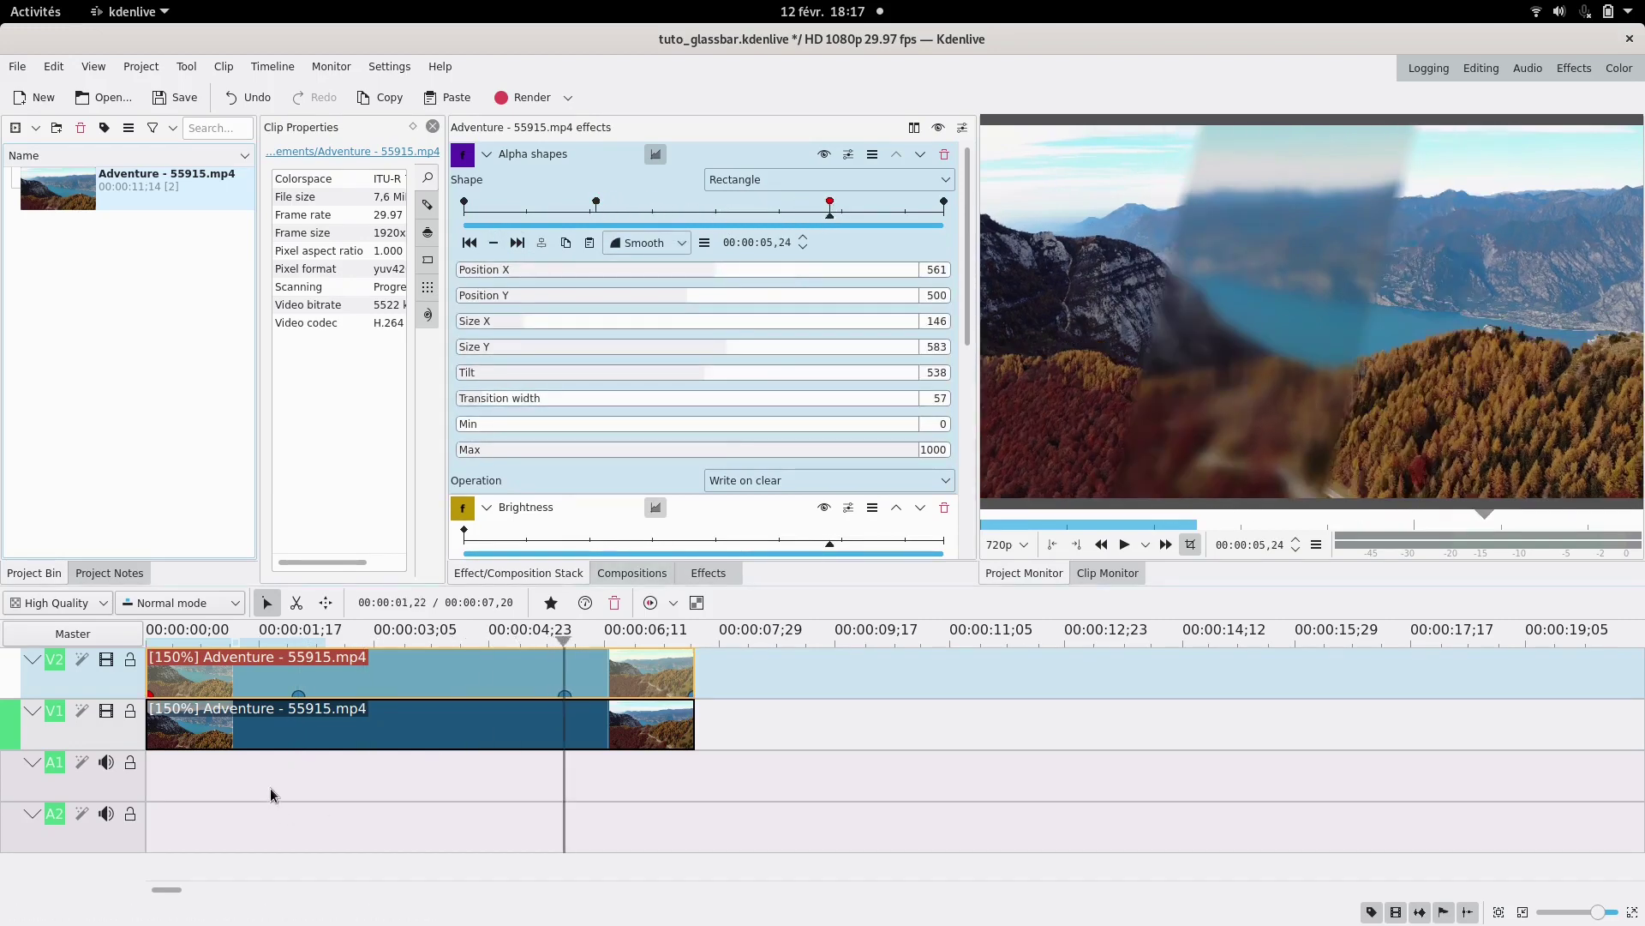
left_click(271, 794)
left_click(1124, 544)
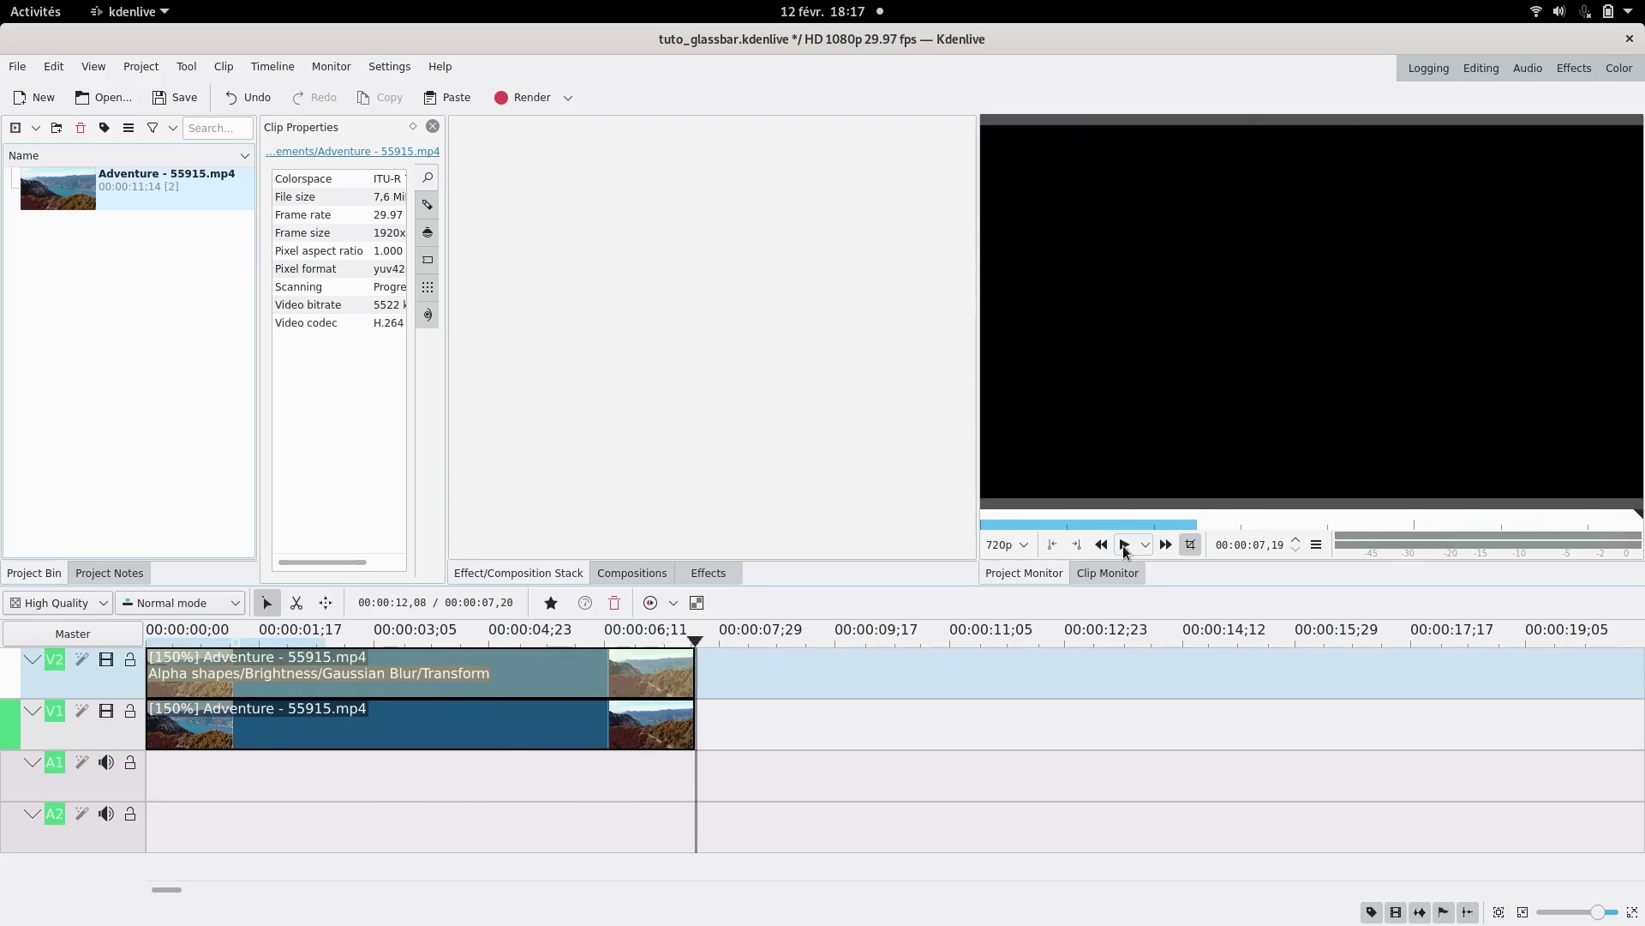
left_click(309, 783)
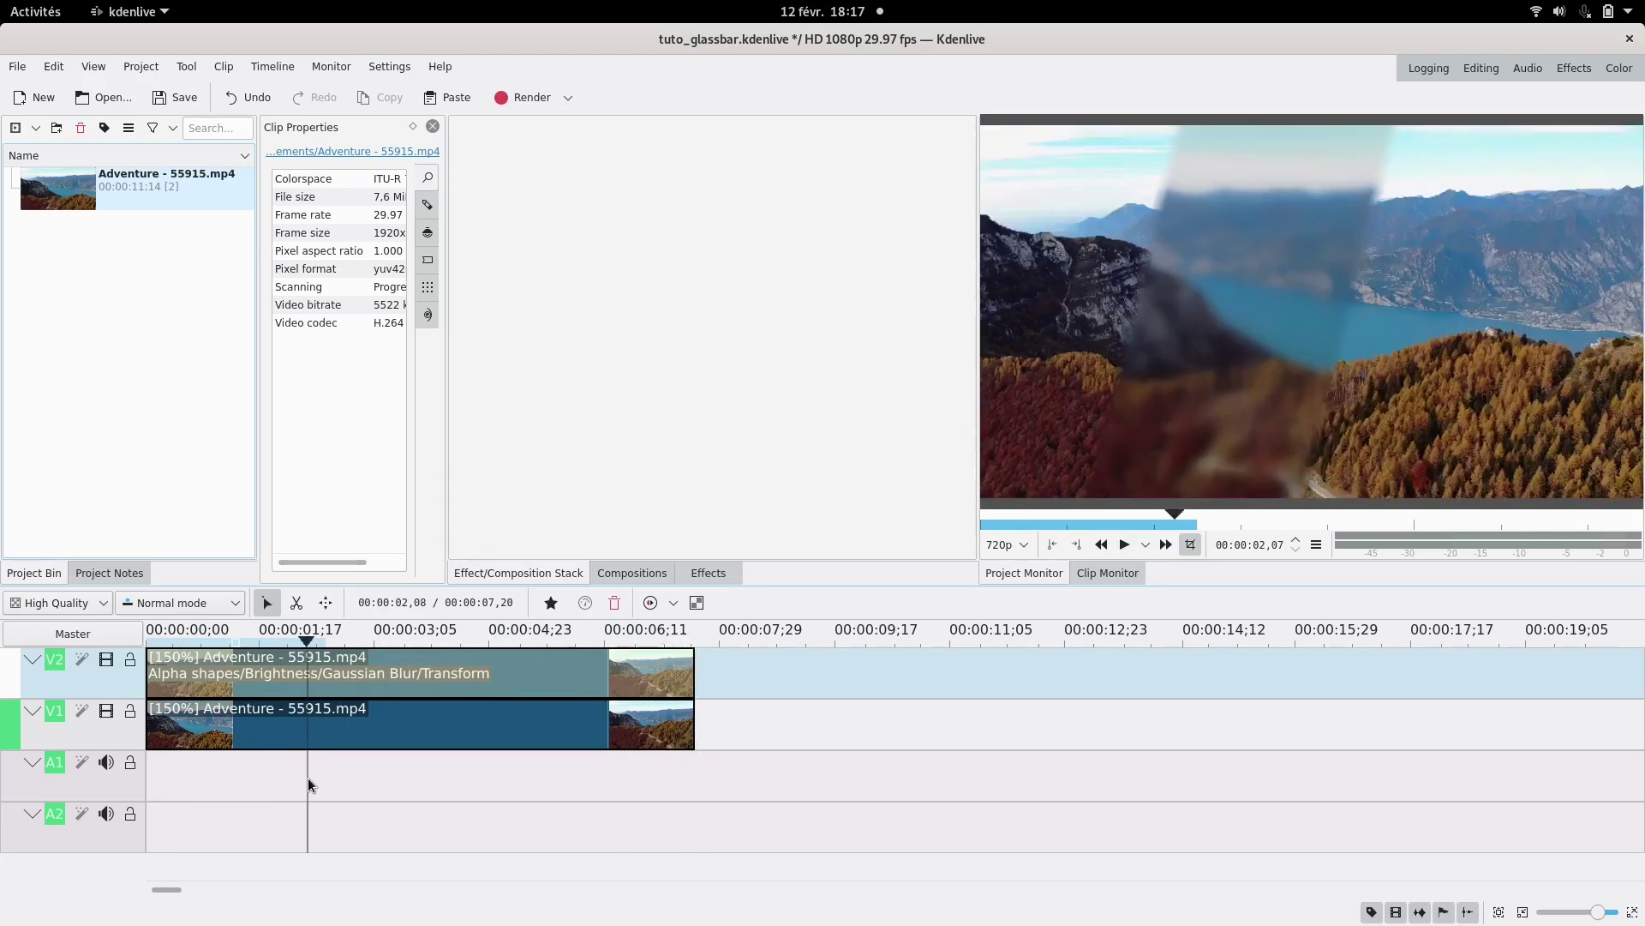